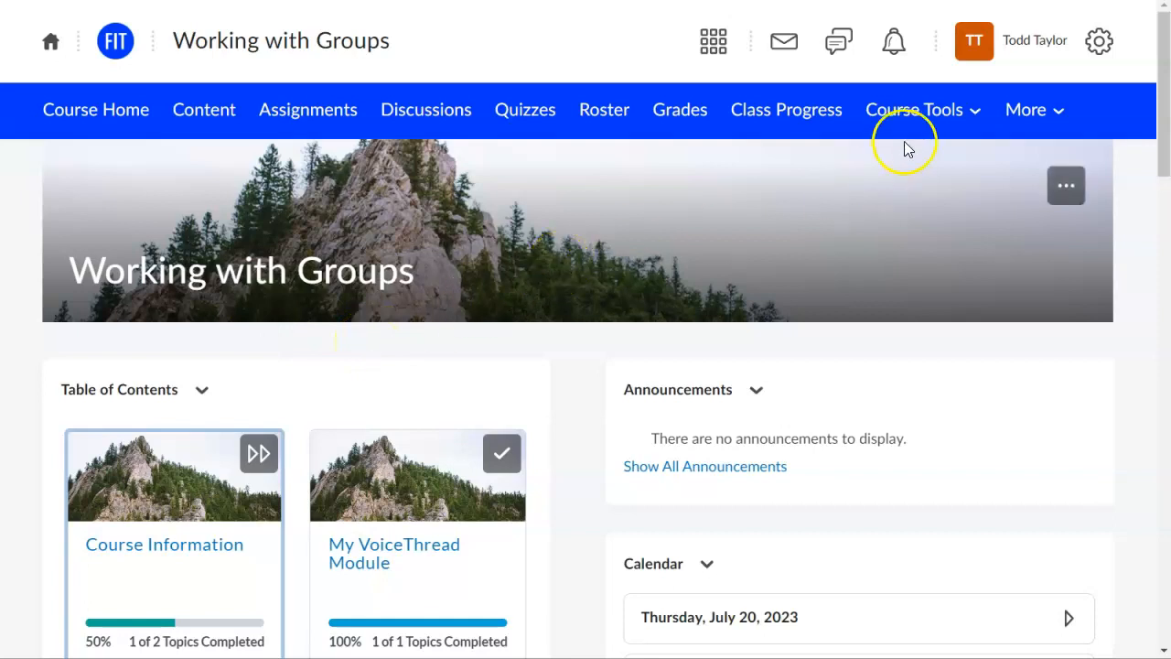
# - Start a new group category in the course's group management and name it "Jigsaw Part 1"
pyautogui.click(961, 116)
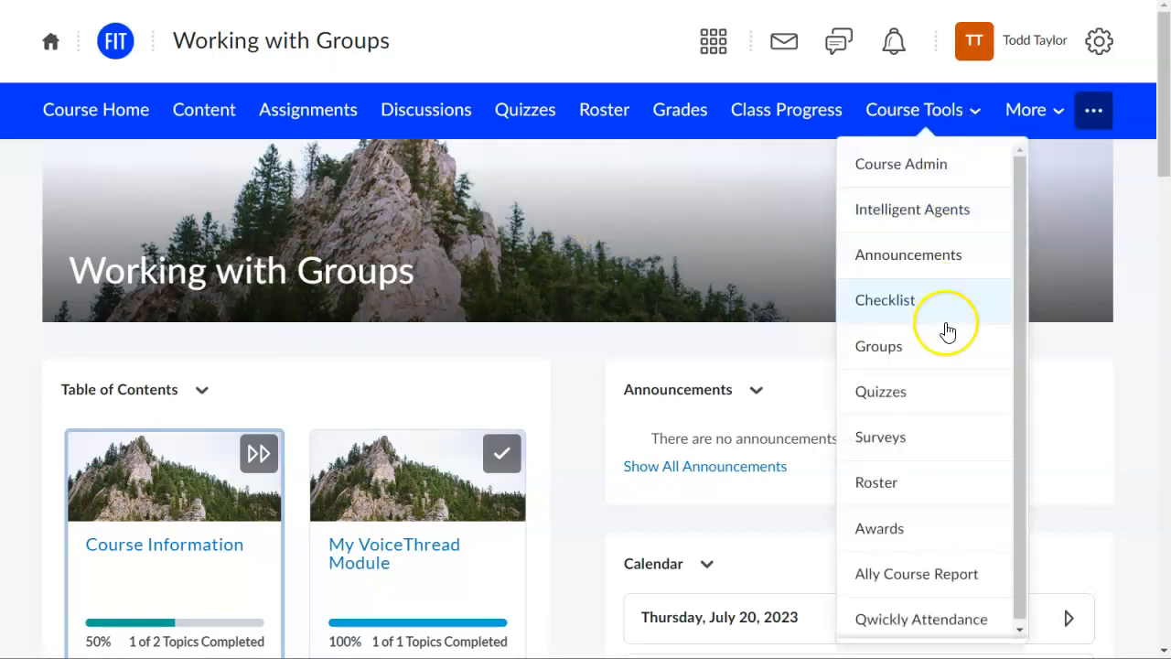
pyautogui.click(940, 362)
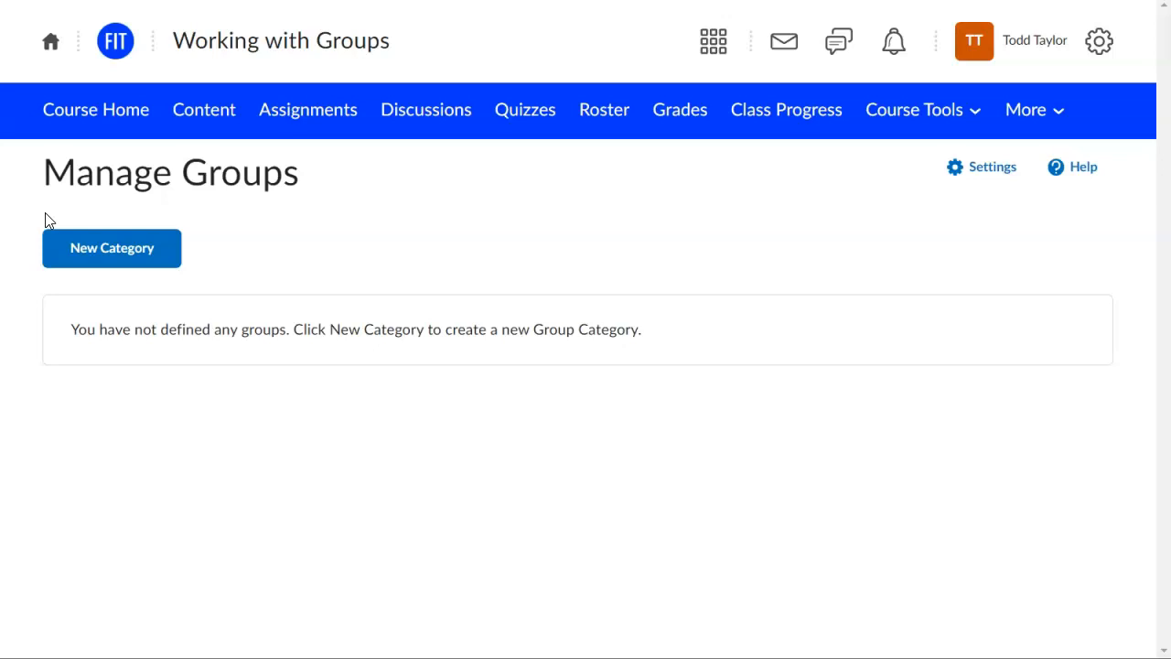
pyautogui.click(91, 252)
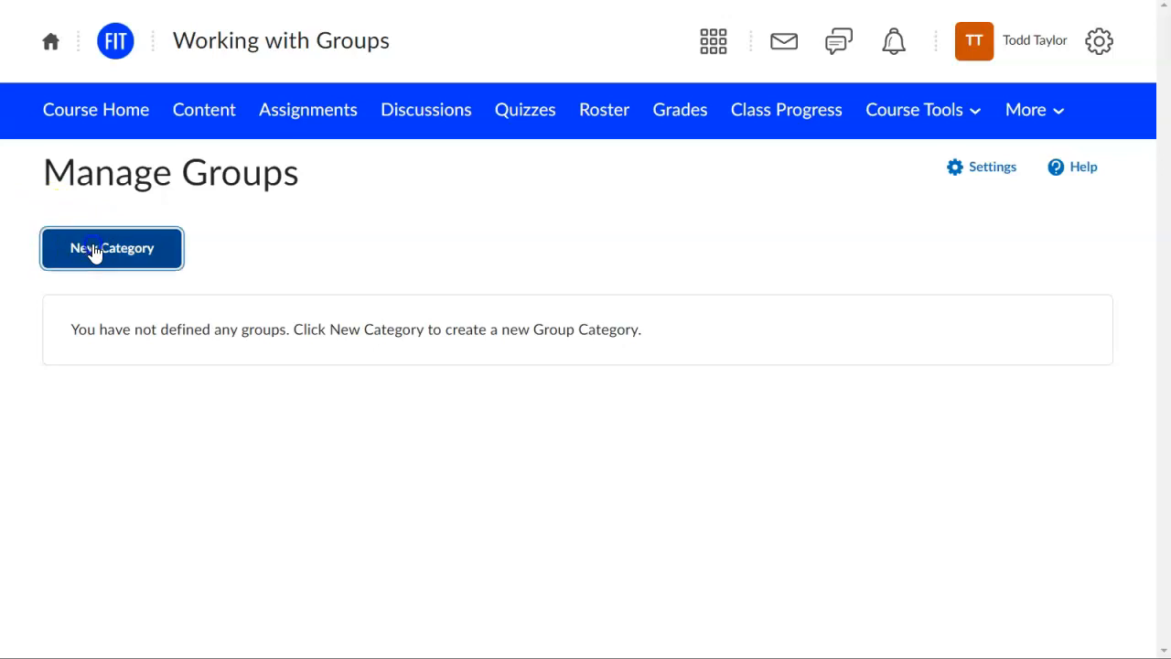
pyautogui.click(116, 329)
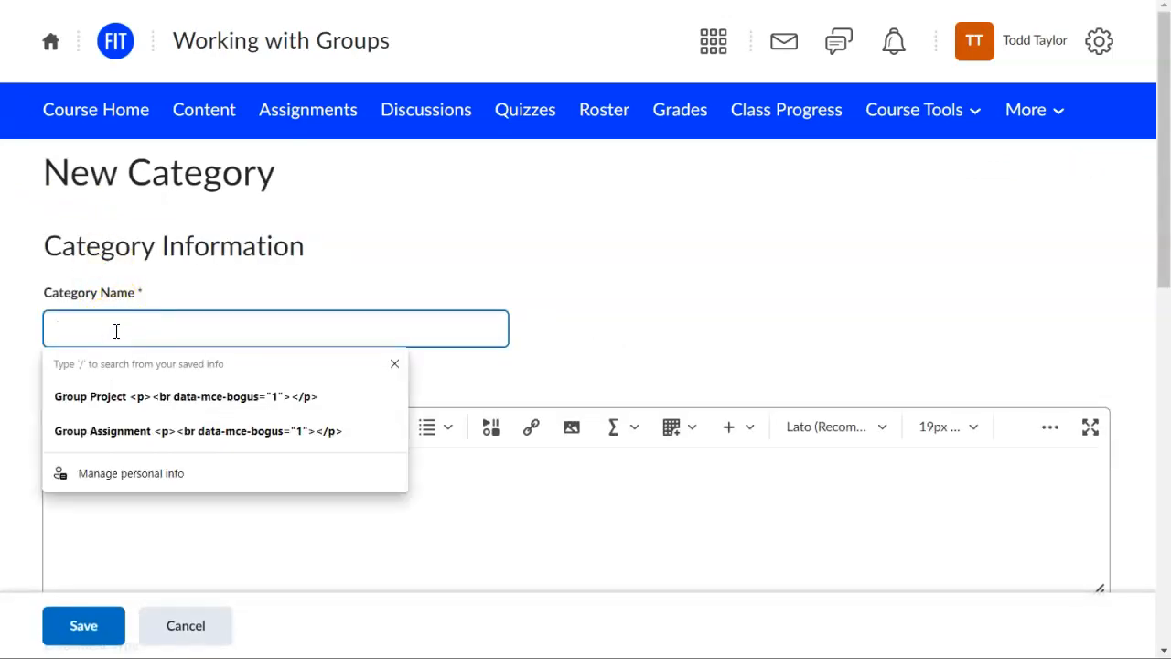
pyautogui.write('Jigsaw')
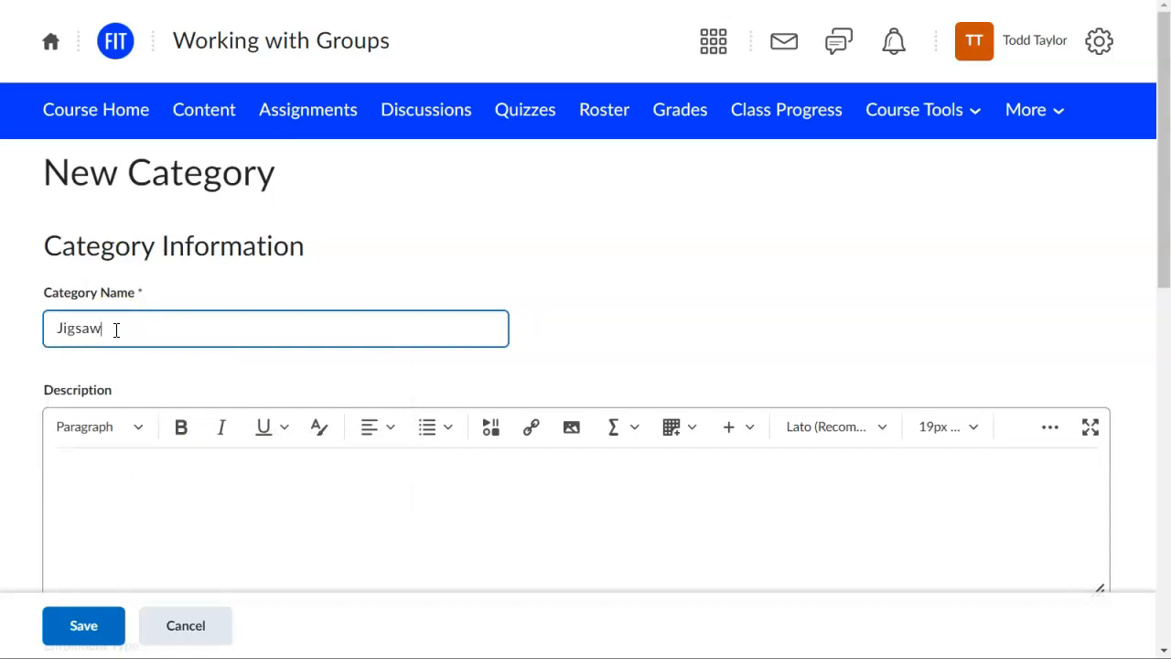
pyautogui.write(' Part 1')
# - Set the category's enrollment type to "# of Groups" and the number of groups to 3
pyautogui.moveTo(1161, 286); pyautogui.dragTo(1163, 481)
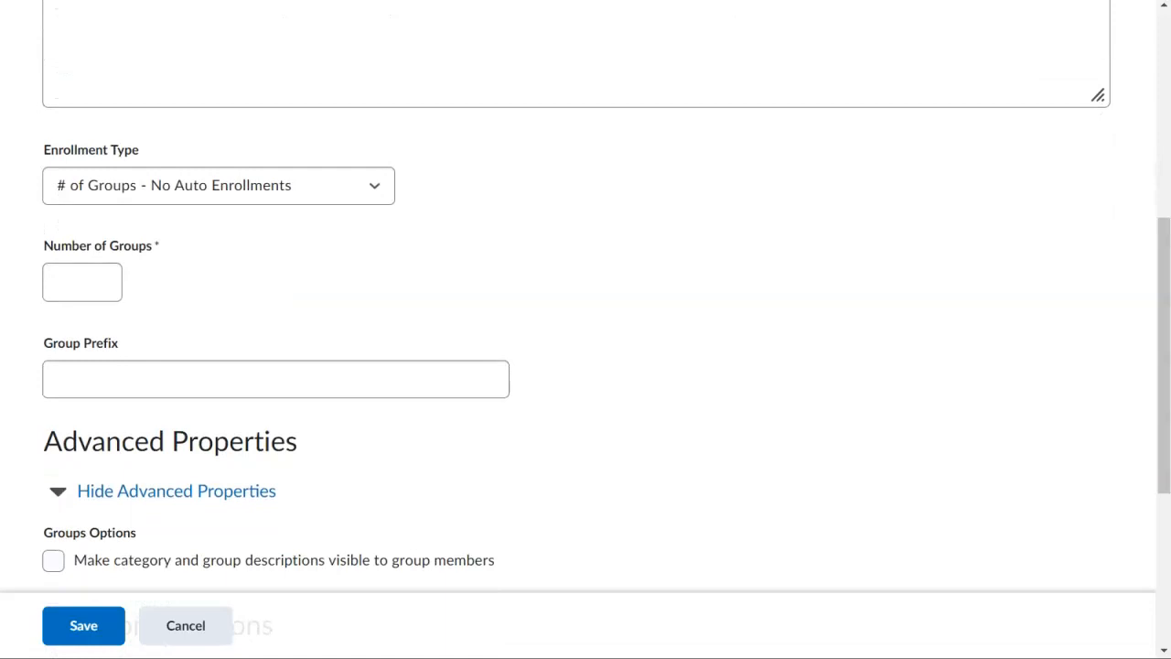
pyautogui.click(378, 189)
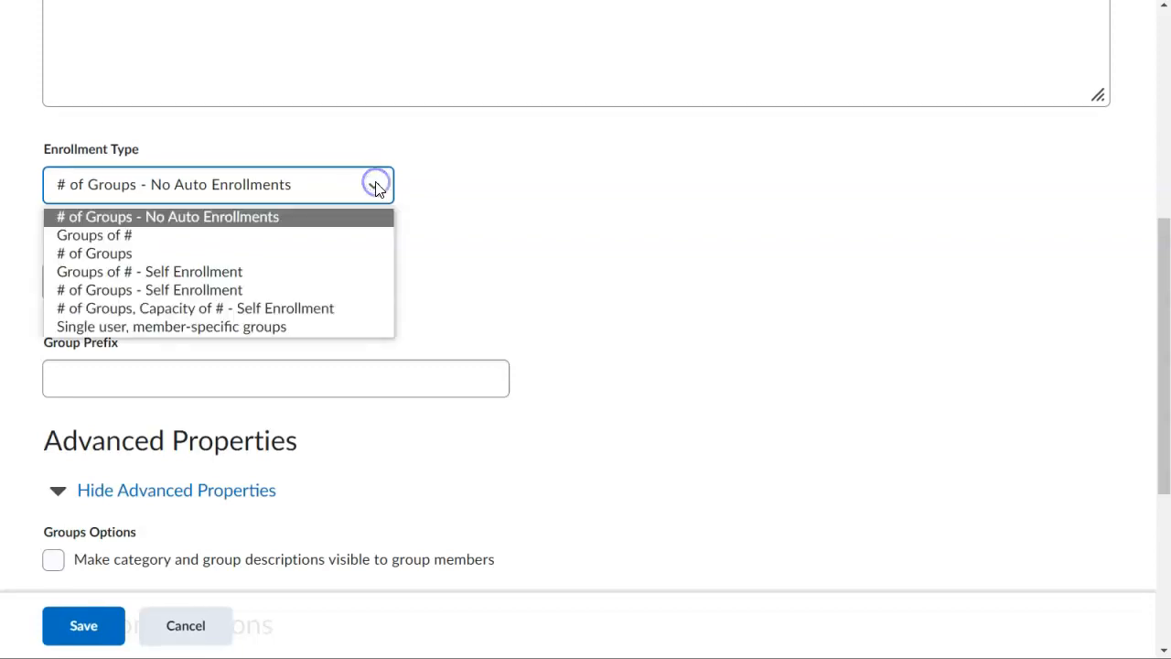
pyautogui.click(320, 253)
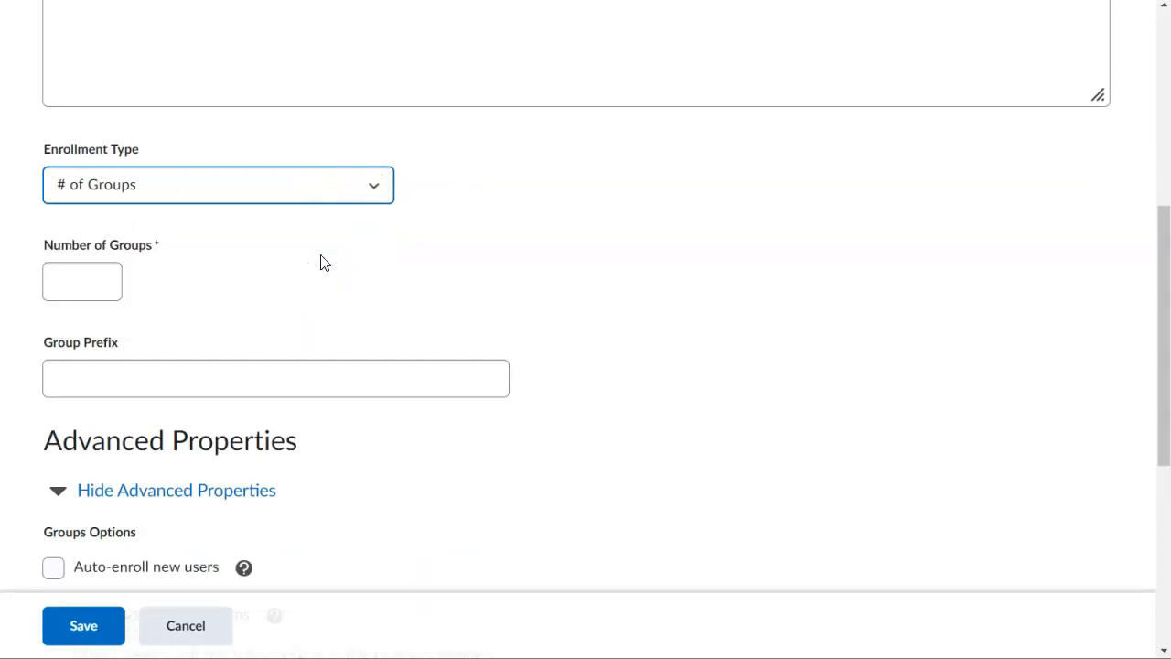
pyautogui.click(92, 274)
pyautogui.write('3')
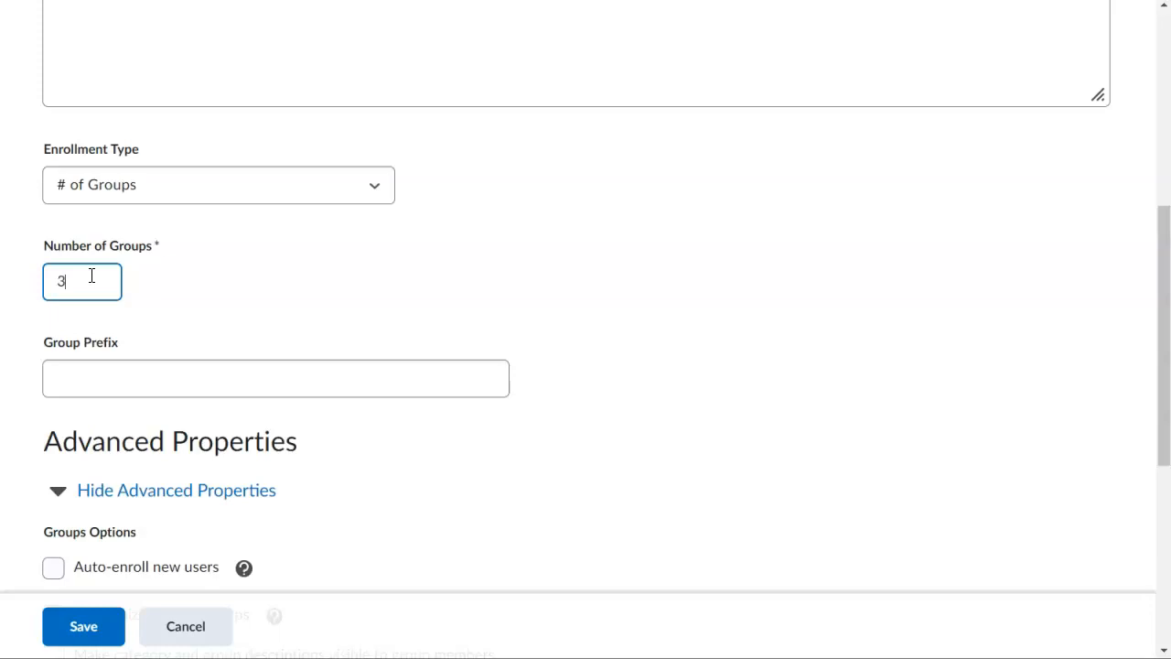
# - Try the "Groups of #" enrollment type for the category, and switch back to "# of Groups"
pyautogui.click(374, 184)
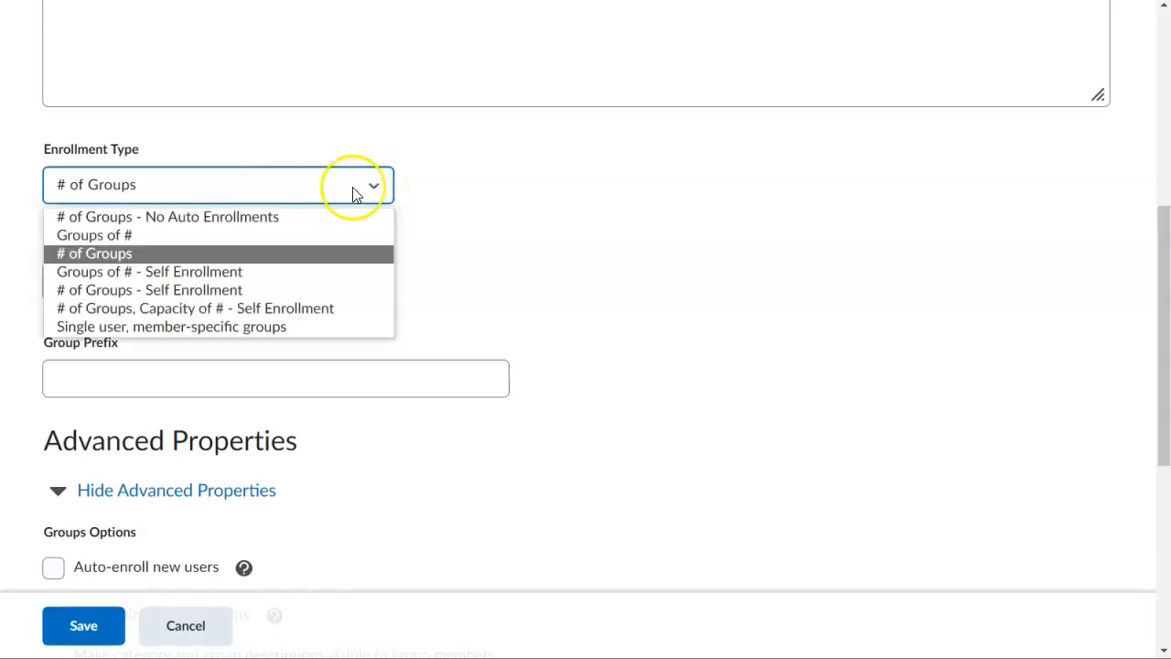
pyautogui.click(331, 235)
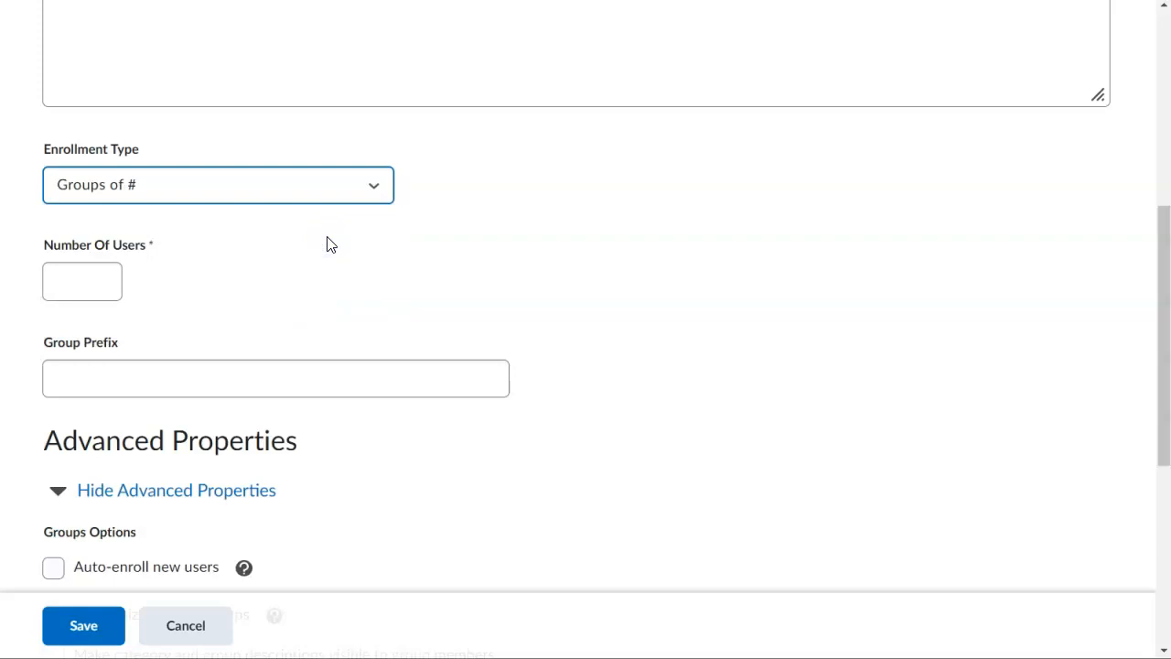
pyautogui.click(316, 250)
pyautogui.click(370, 186)
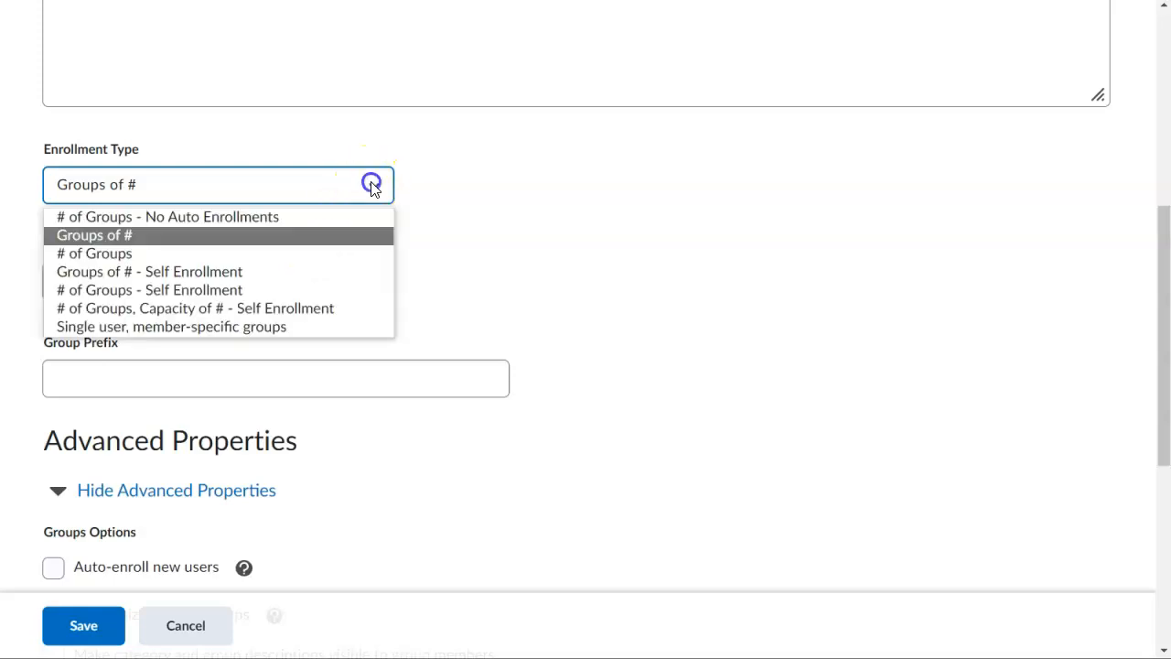
pyautogui.click(318, 256)
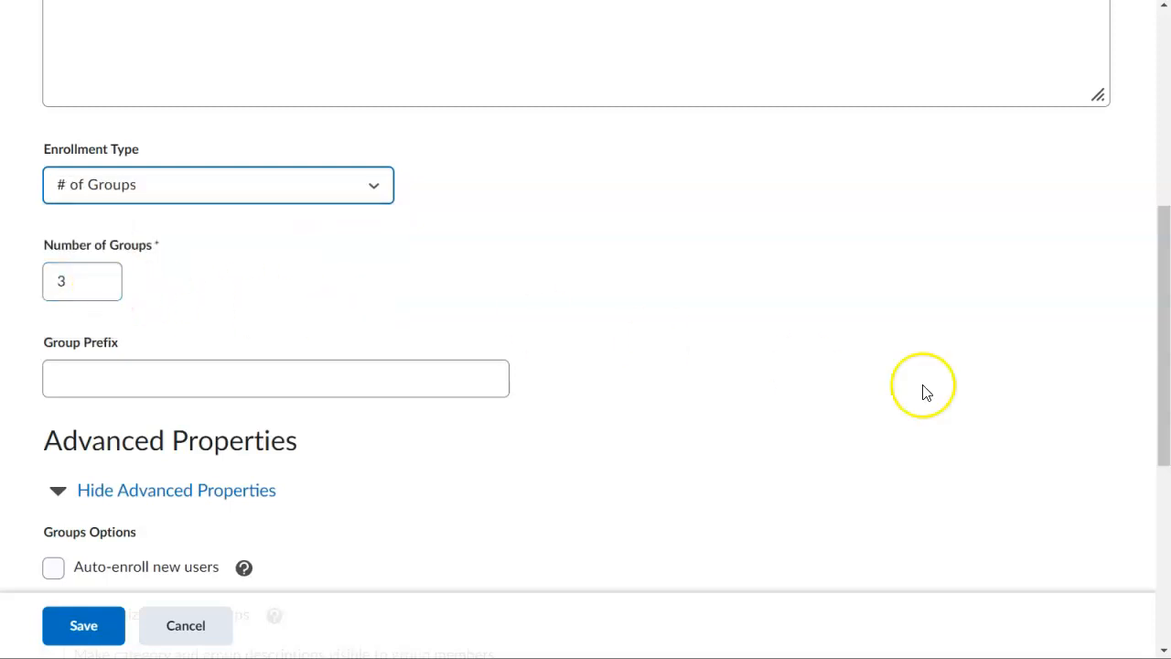
# - Enable the setup of discussion areas in the category's workspace options
pyautogui.rightClick(1163, 304)
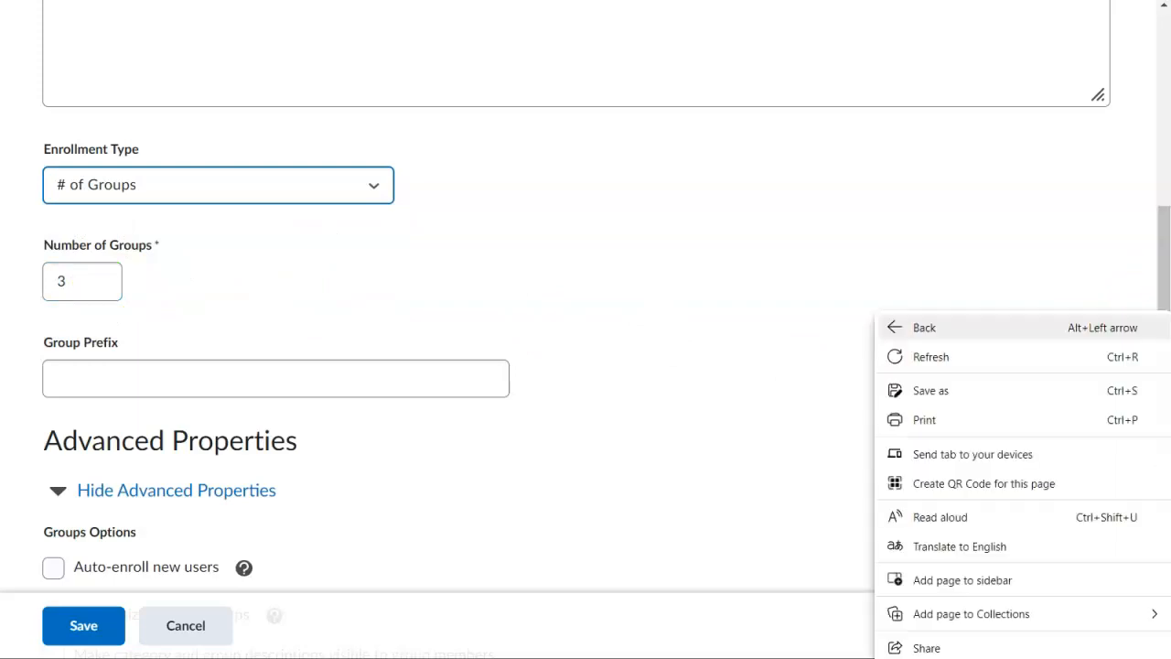
pyautogui.click(1163, 302)
pyautogui.moveTo(1162, 301); pyautogui.dragTo(1162, 509)
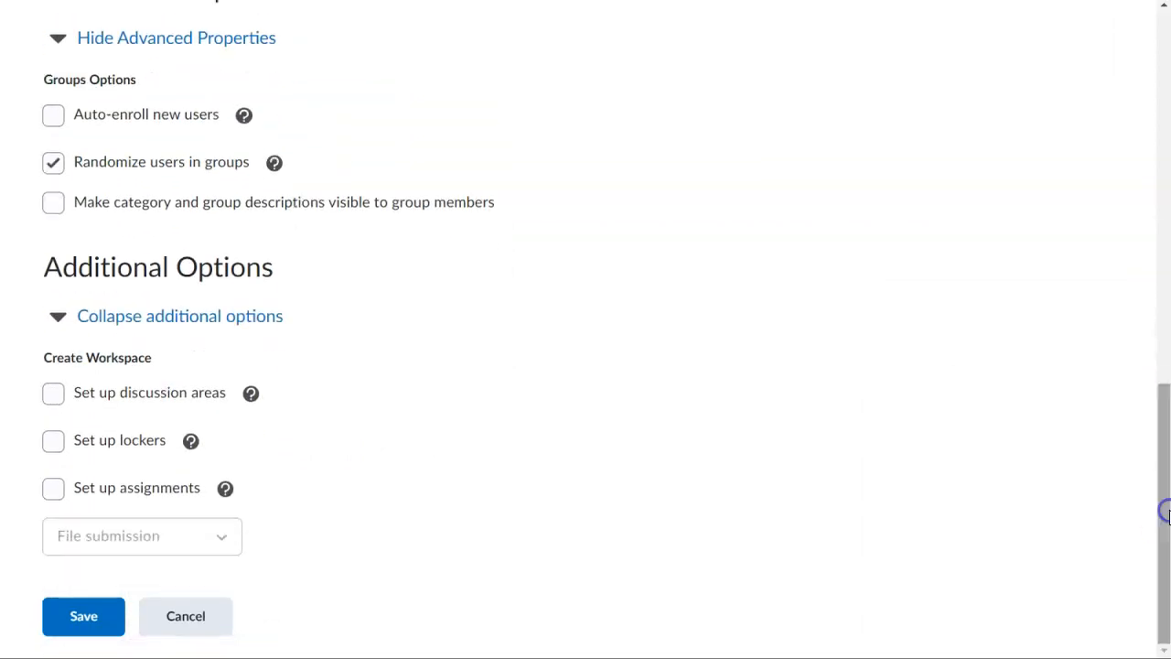
pyautogui.click(53, 394)
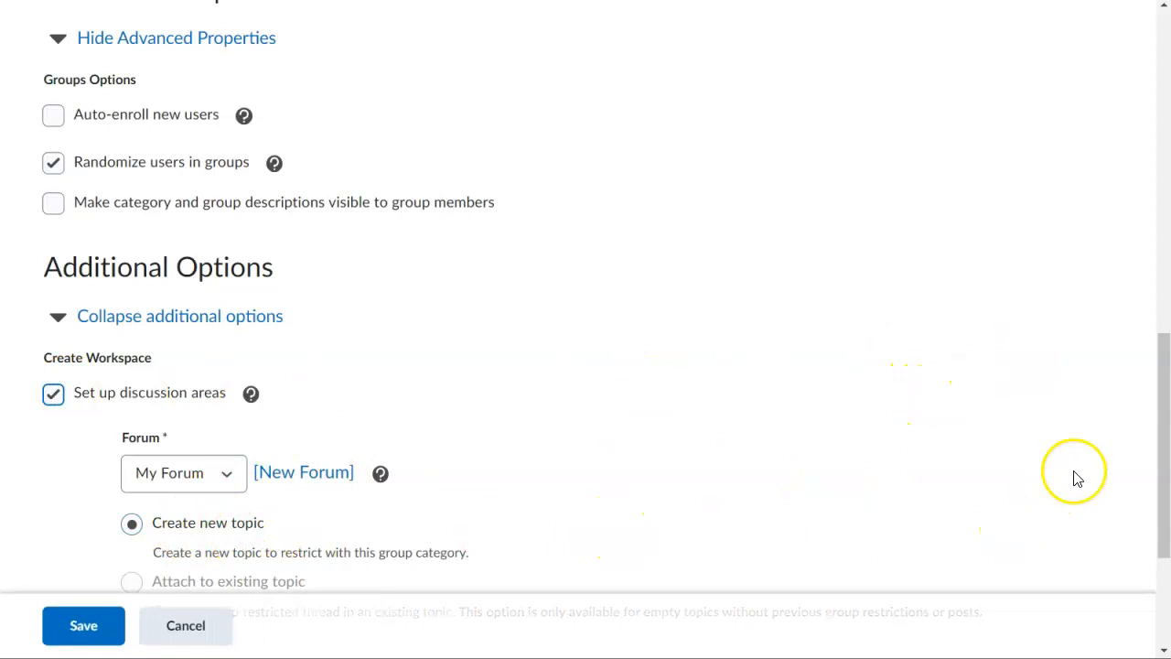
# - Create a new forum titled "Jigsaw Discussion" for the category's discussion area
pyautogui.moveTo(1161, 426); pyautogui.dragTo(1164, 508)
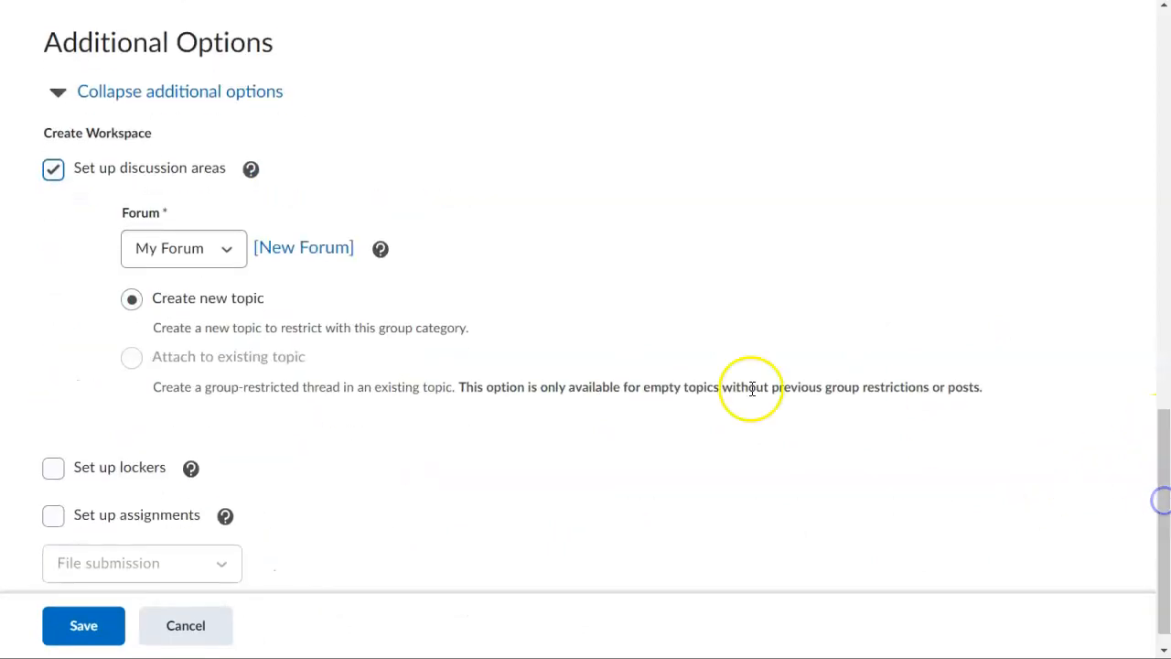
pyautogui.click(308, 251)
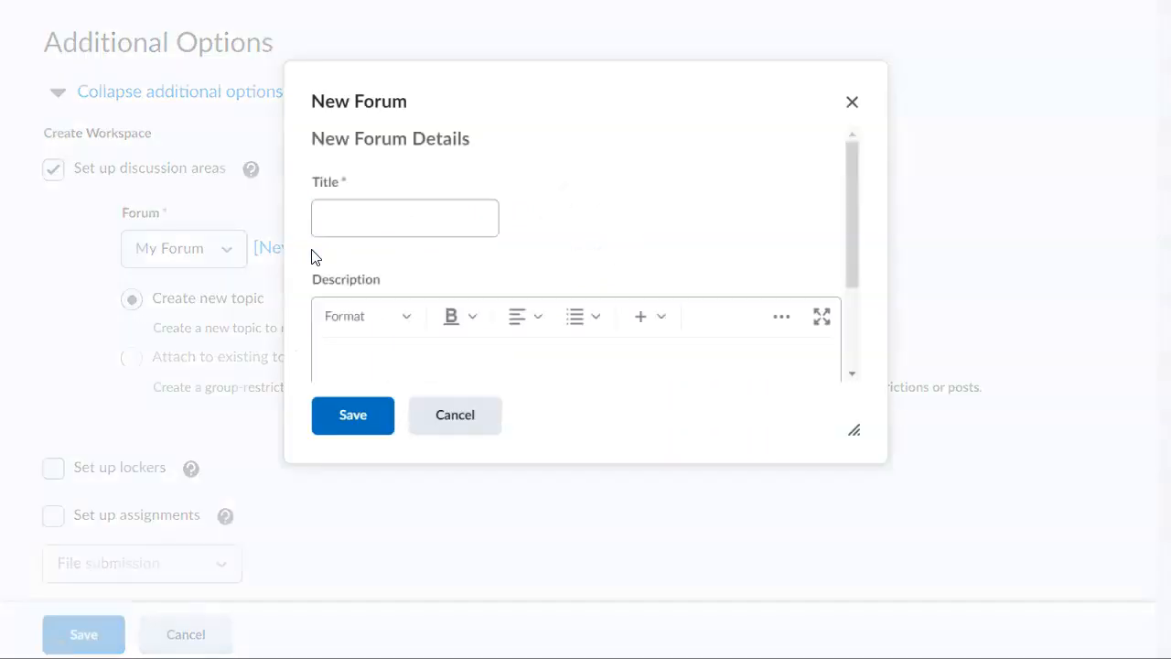
pyautogui.click(366, 216)
pyautogui.write('Jigsaw Disc')
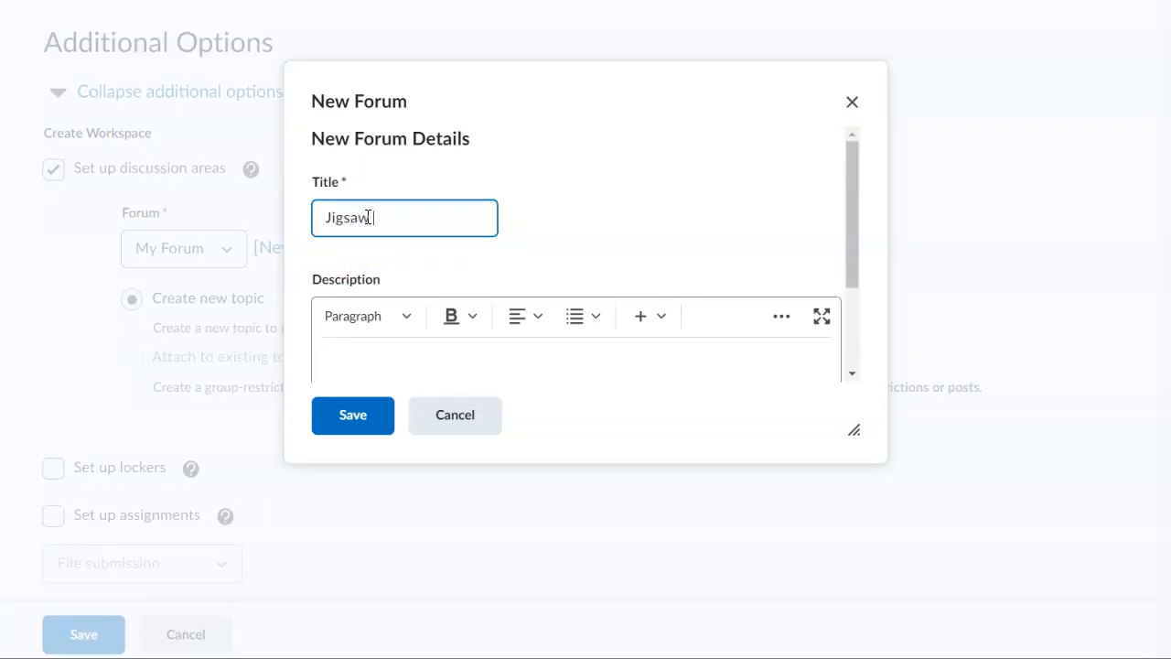
pyautogui.click(358, 203)
pyautogui.write('ussion')
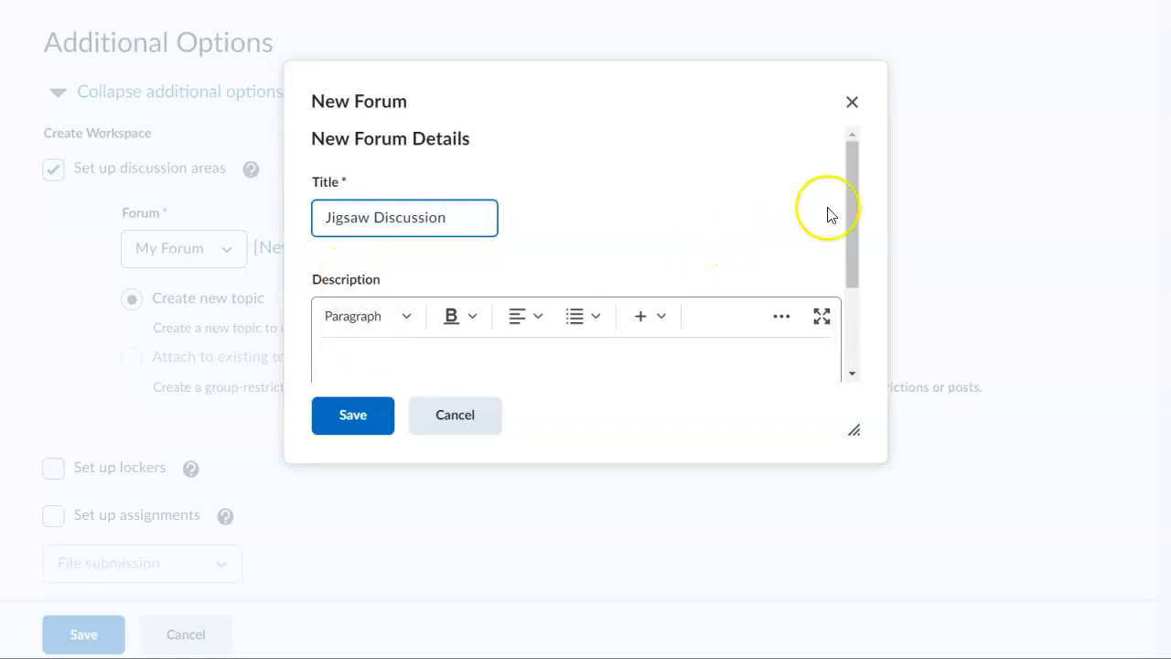
pyautogui.moveTo(850, 276); pyautogui.dragTo(847, 331)
pyautogui.click(368, 419)
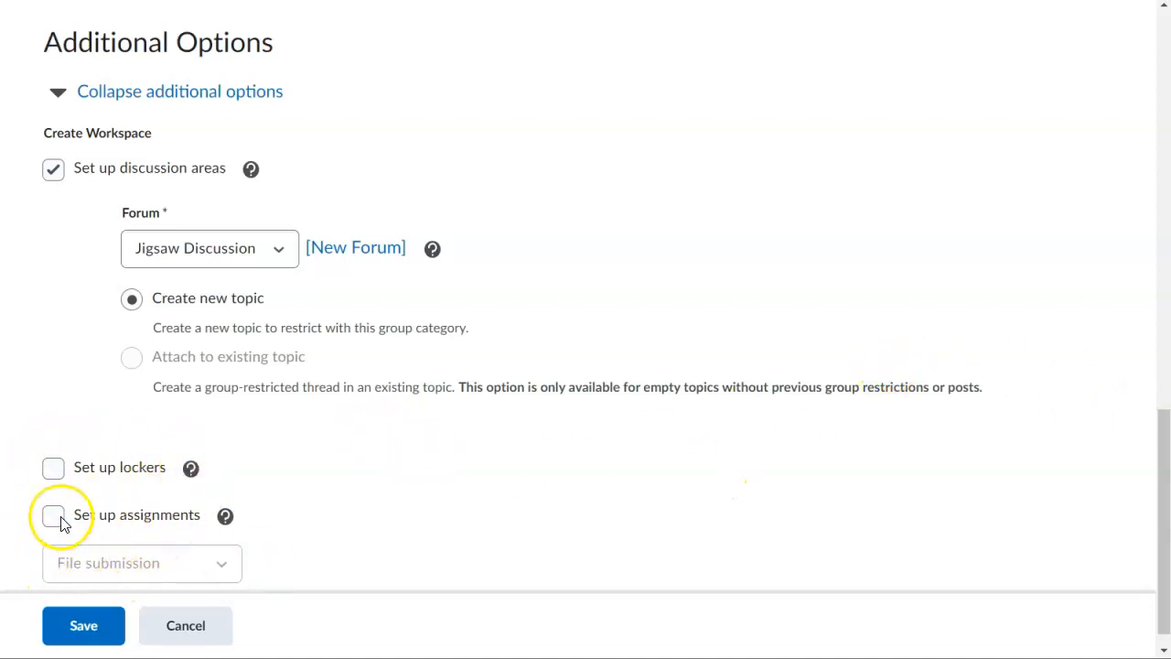
# - Save the category and create its restricted topic "Jigsaw Part 1 Group Discussion" as one topic with threads separated by group
pyautogui.click(81, 630)
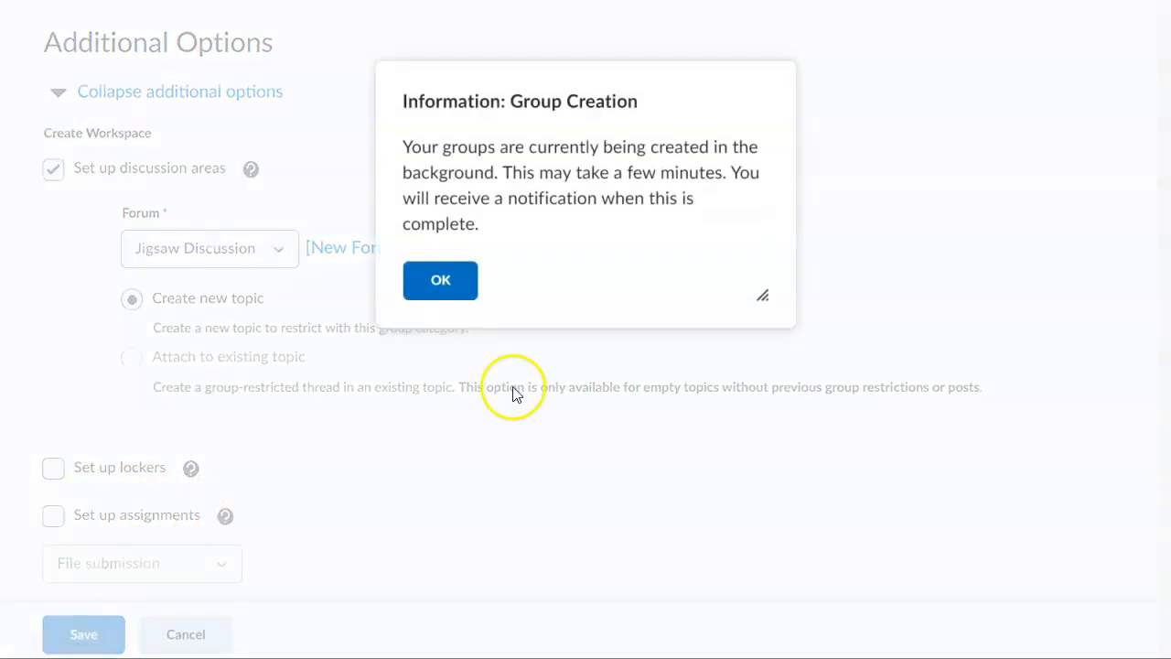
pyautogui.click(441, 284)
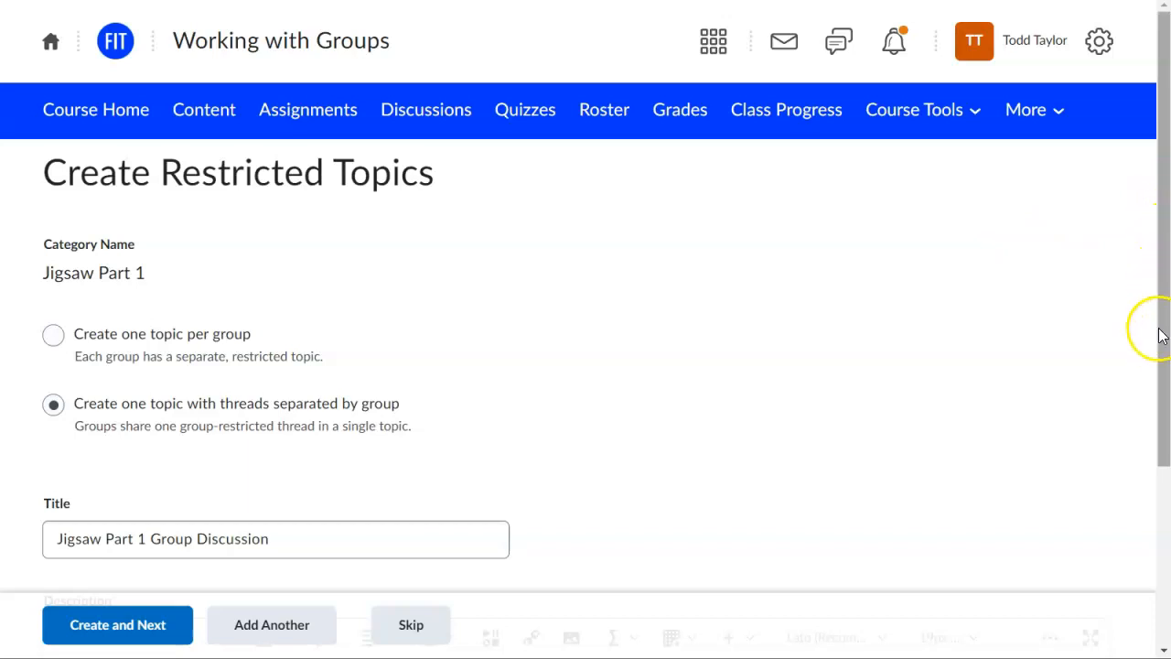
pyautogui.moveTo(1160, 339); pyautogui.dragTo(1165, 517)
pyautogui.click(965, 491)
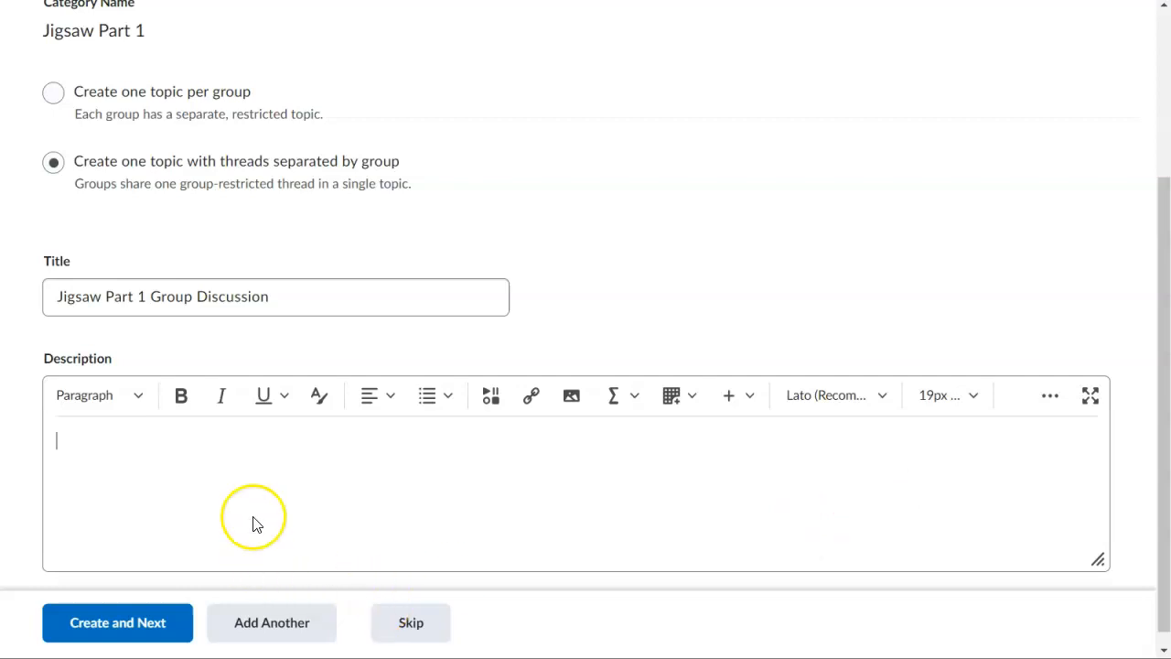
pyautogui.click(127, 632)
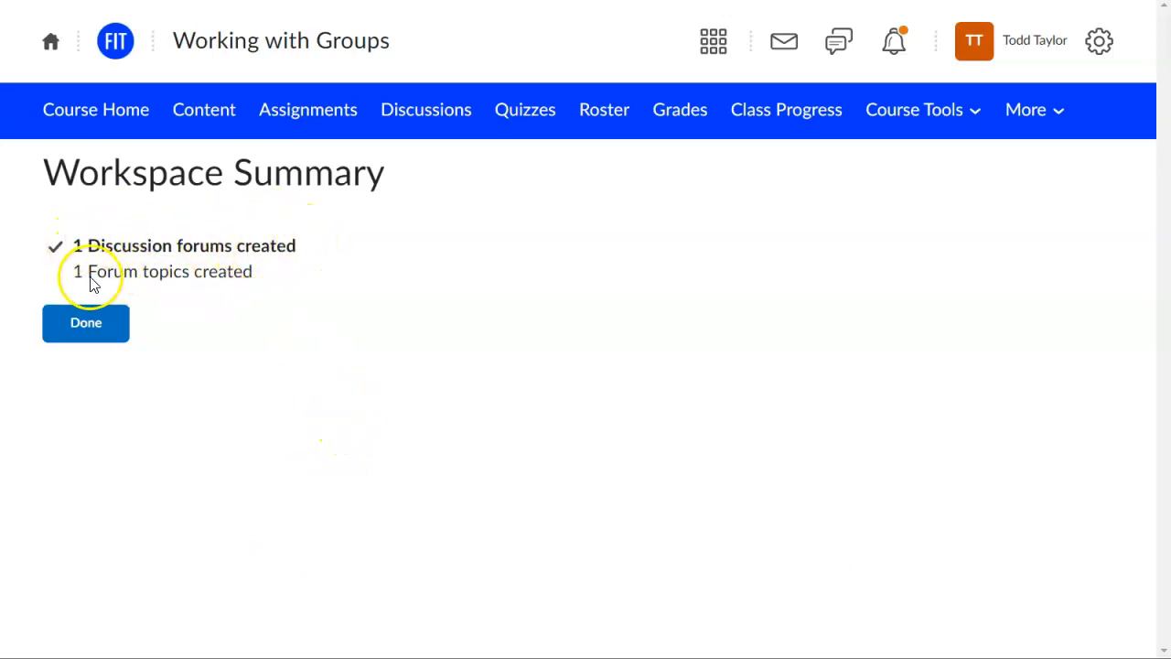
pyautogui.click(106, 328)
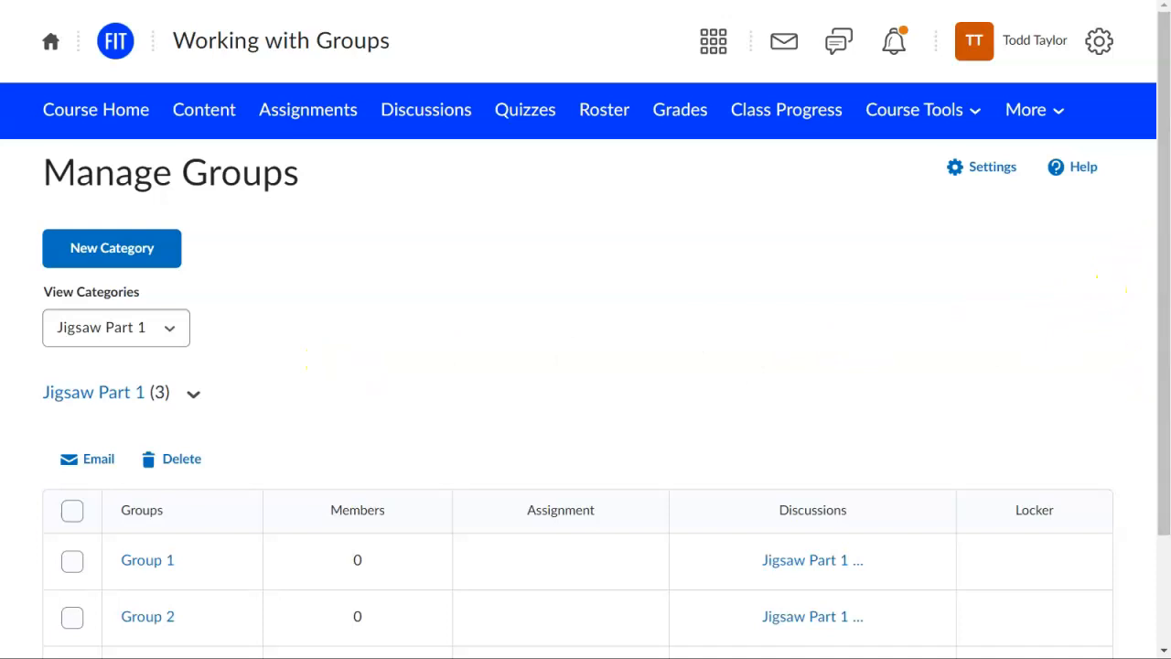
# - Open the "Jigsaw Part 1 Group Discussion" topic in the course's discussions
pyautogui.scroll(-1, 950, 485)
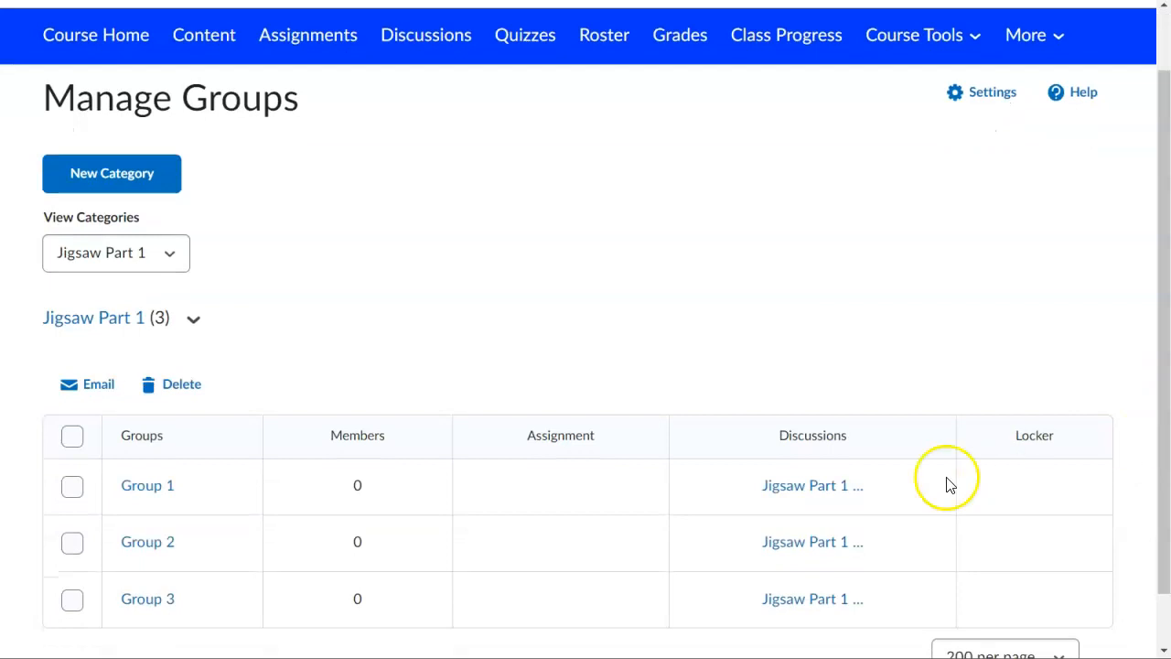
pyautogui.click(421, 44)
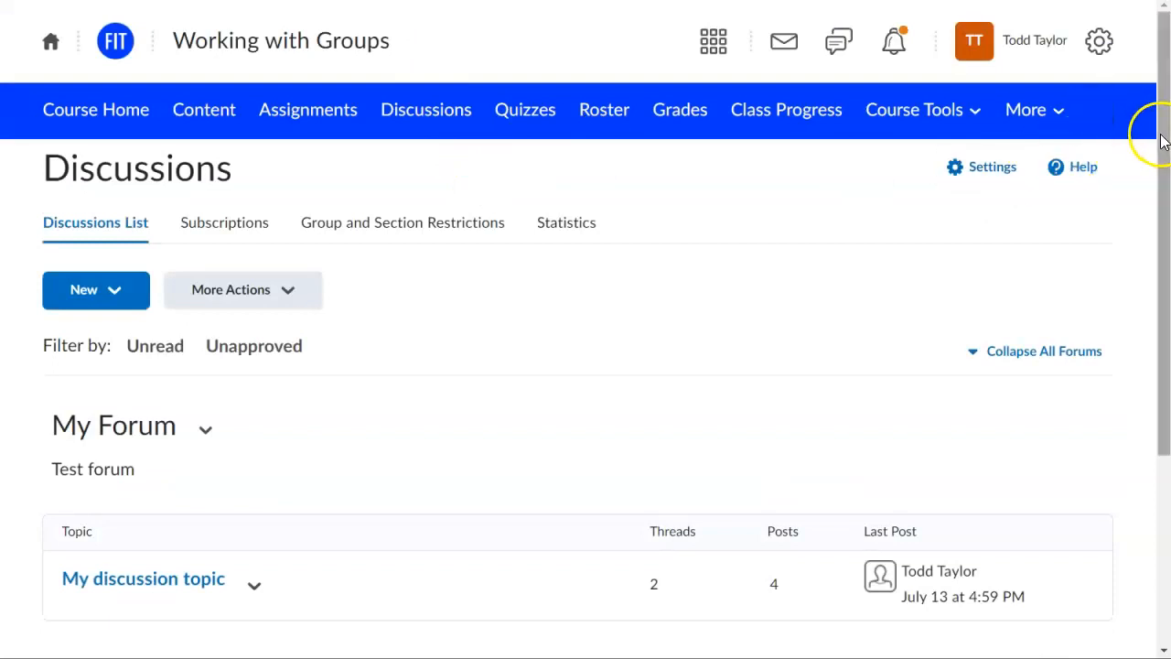
pyautogui.moveTo(1164, 187); pyautogui.dragTo(1145, 393)
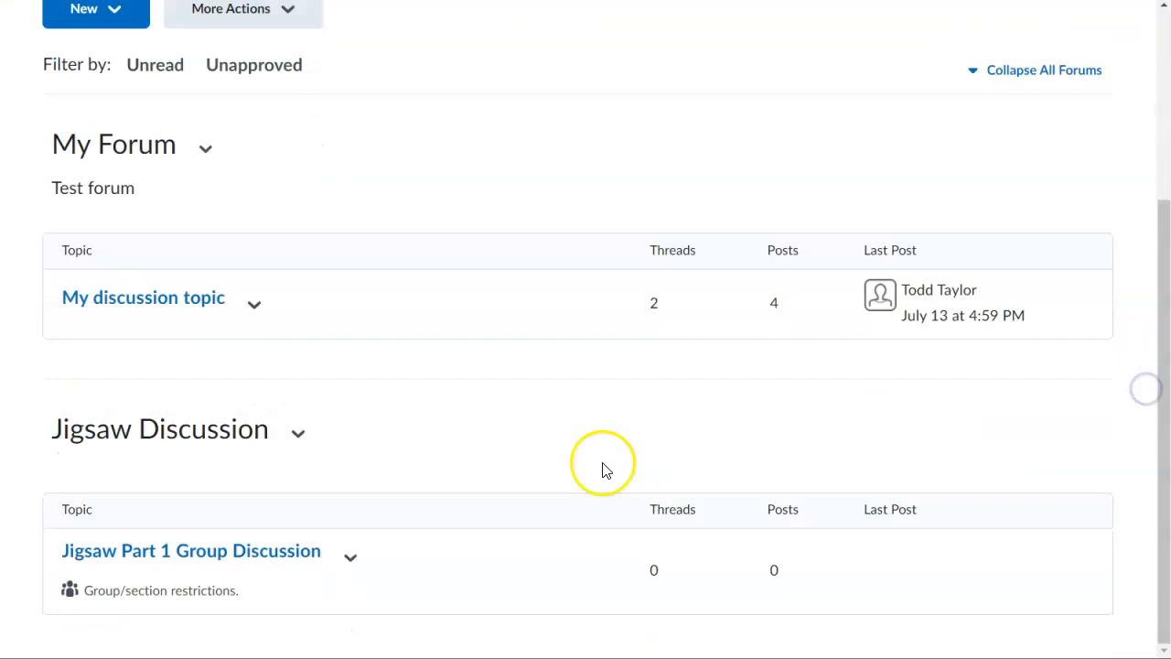
pyautogui.click(279, 551)
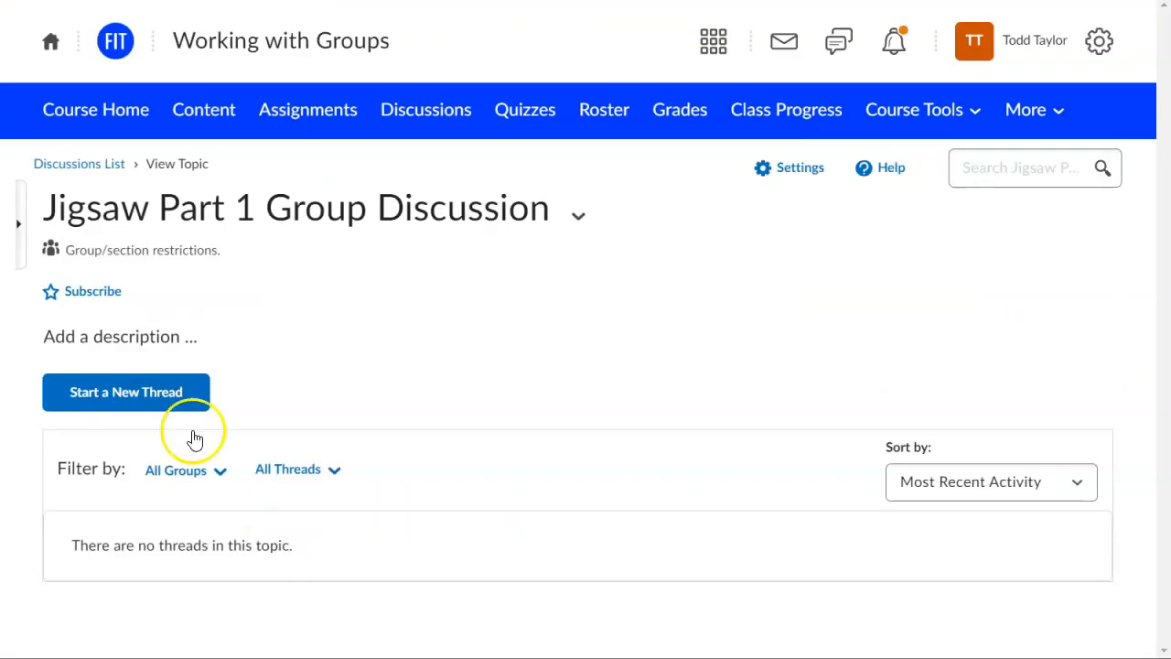
# - Start a new thread for Group 1 with the subject "Autocracy" and try to post it
pyautogui.click(98, 400)
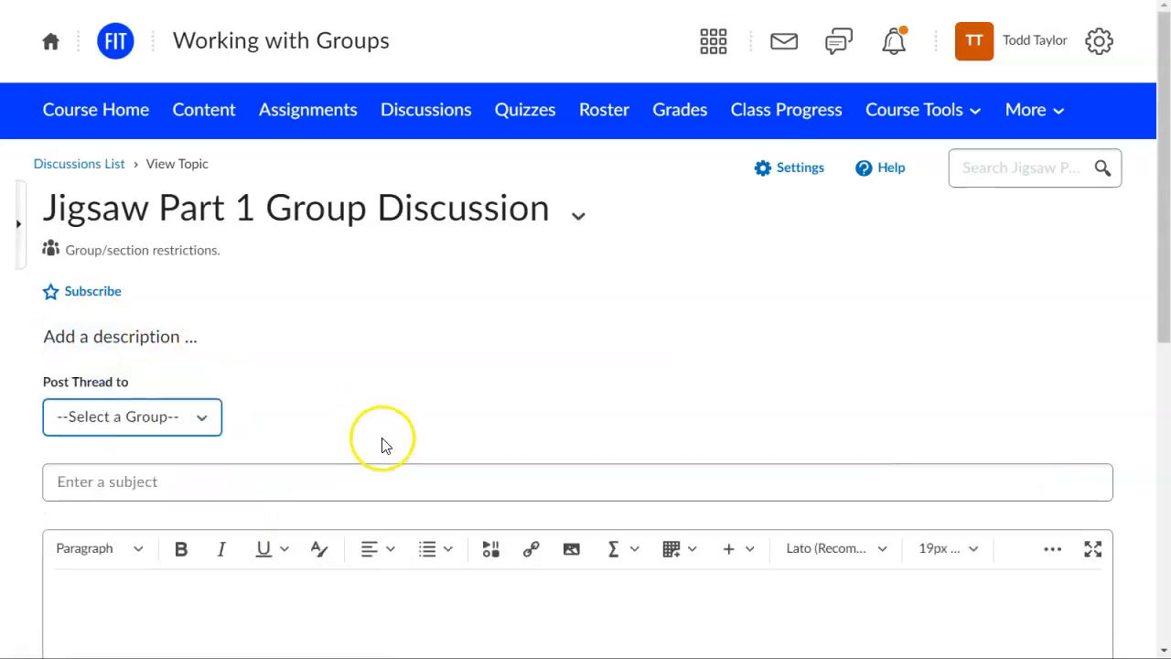
pyautogui.click(203, 417)
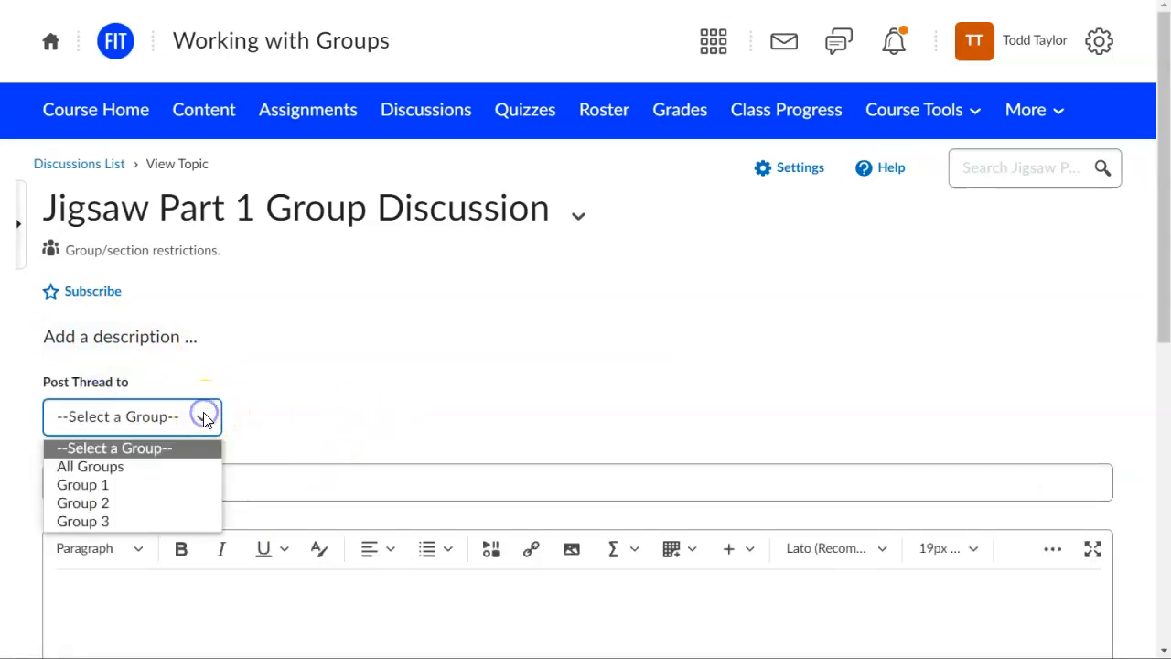
pyautogui.click(183, 484)
pyautogui.click(152, 479)
pyautogui.write('Autocra')
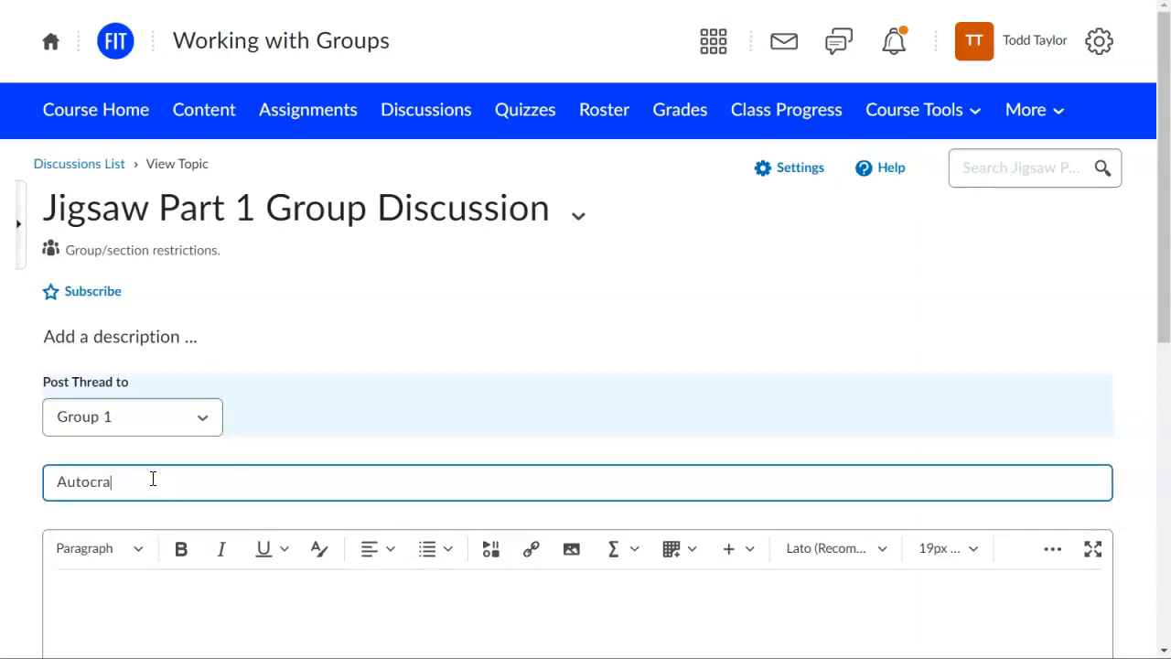
pyautogui.write('cy')
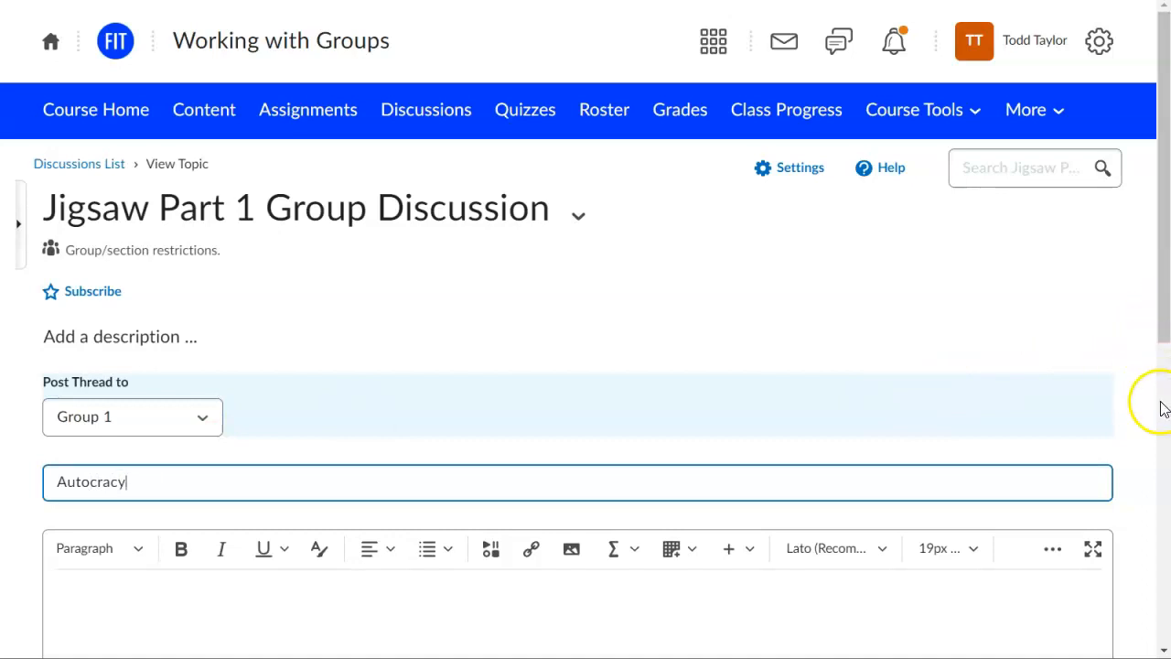
pyautogui.moveTo(1166, 335); pyautogui.dragTo(1166, 601)
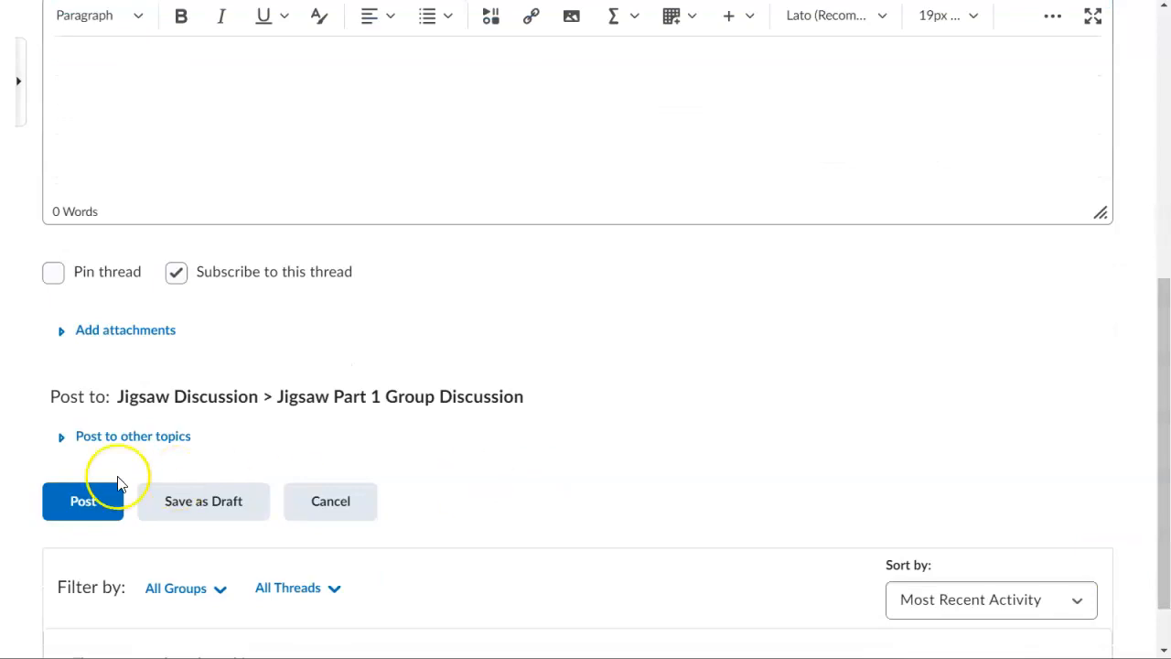
pyautogui.click(95, 502)
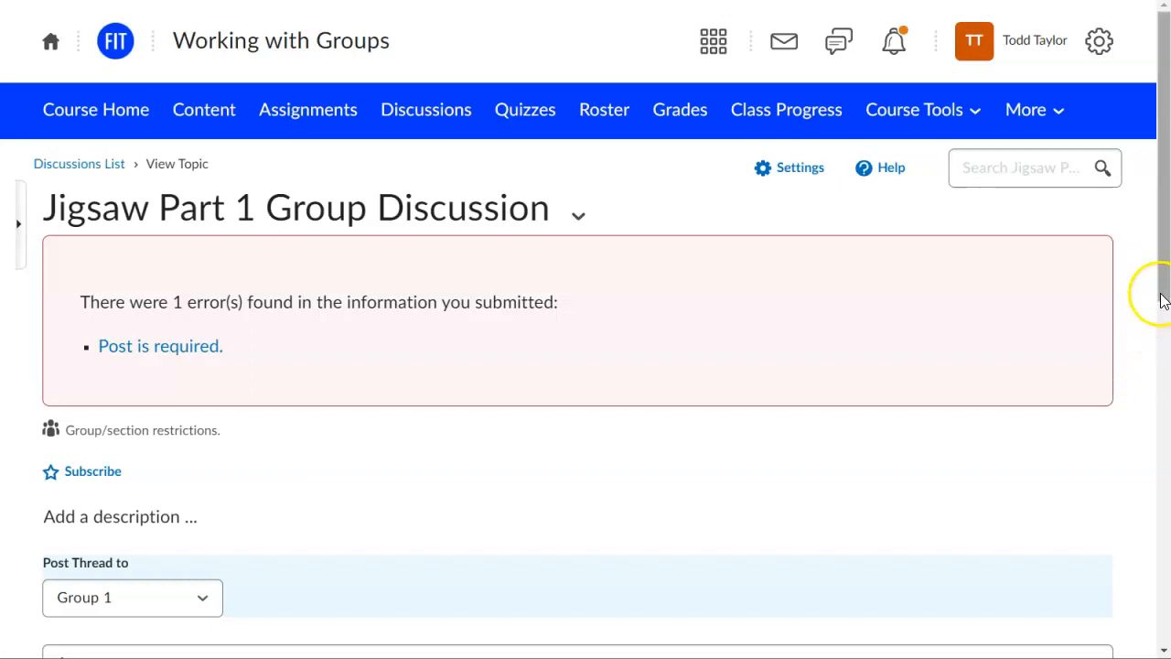
# - Write the Autocracy thread's message: "Use this discussion to post your thoughts on the readings"
pyautogui.scroll(-3, 1162, 302)
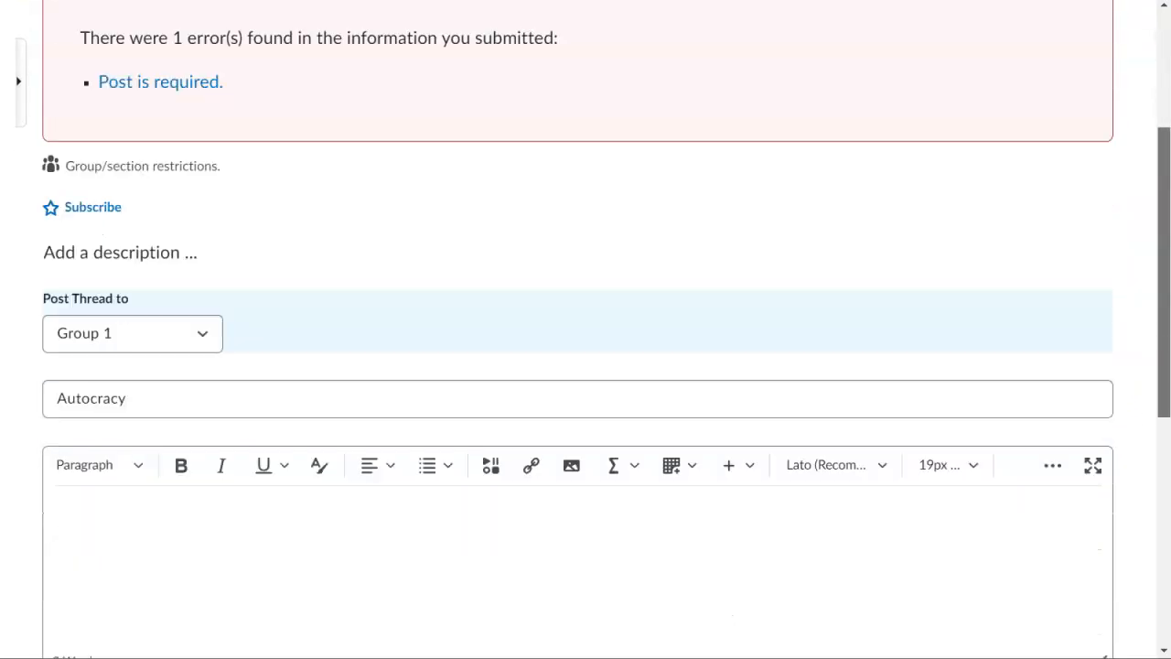
pyautogui.scroll(-2, 1162, 302)
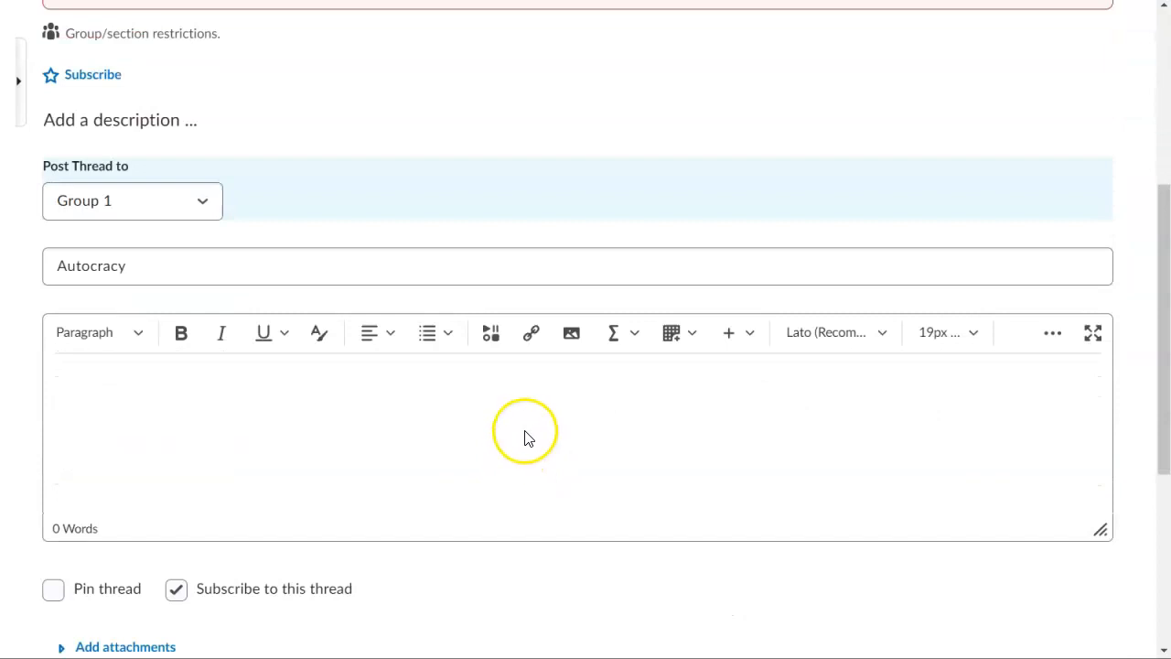
pyautogui.click(482, 397)
pyautogui.write('Use this disc')
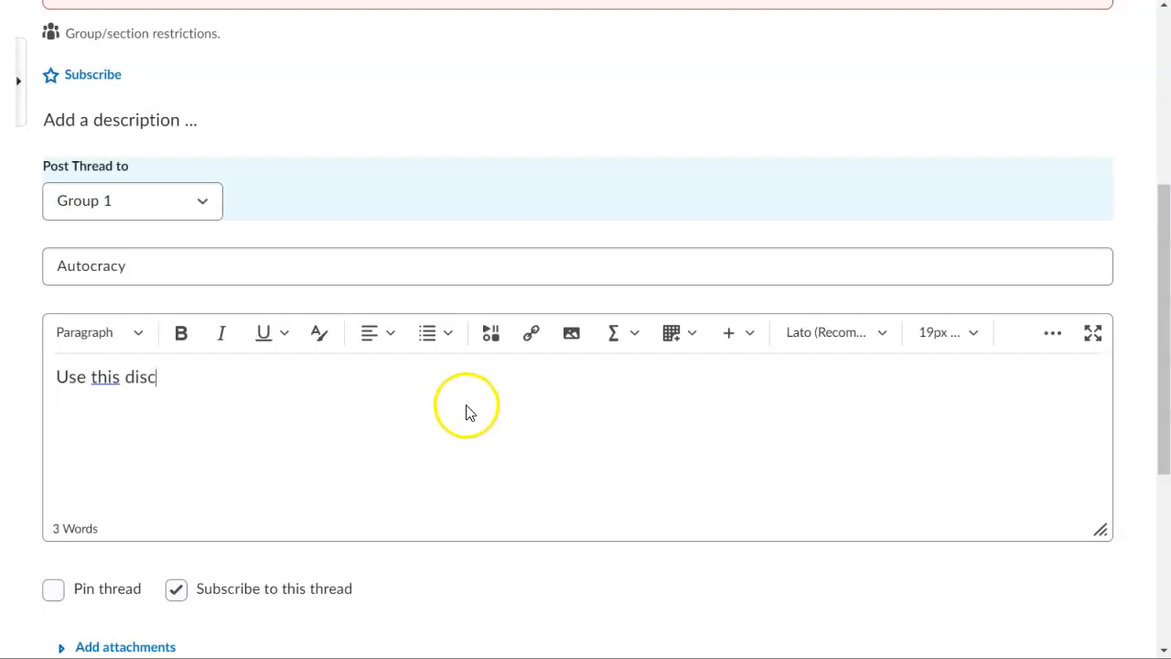
pyautogui.write('ussion to post your thoughts on the readings')
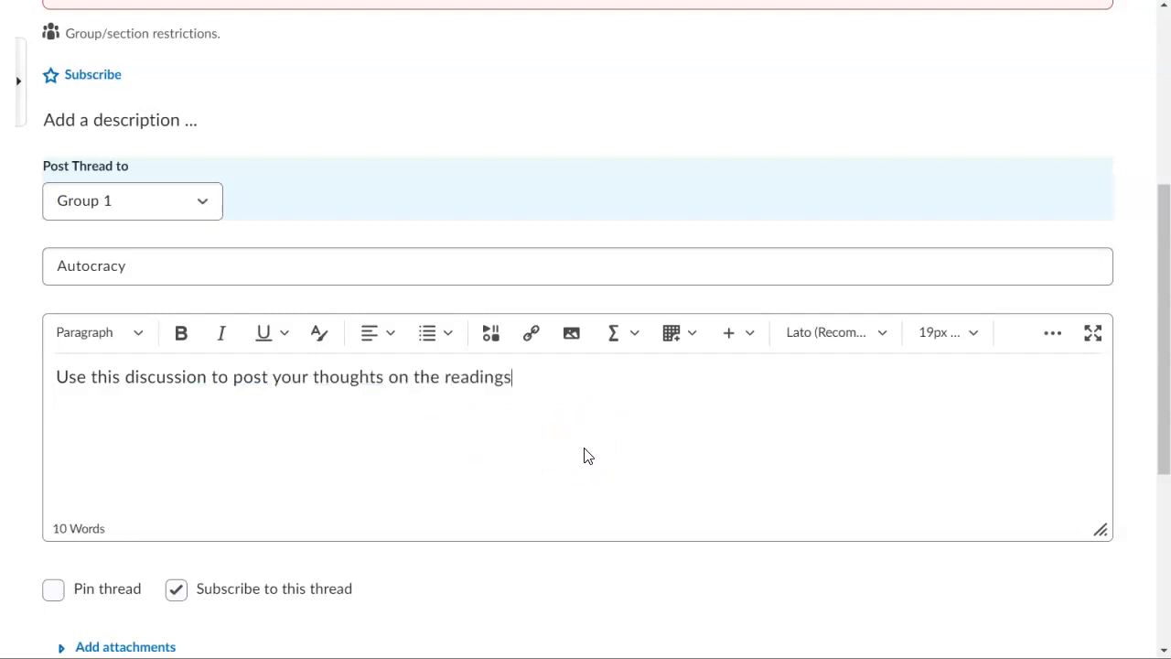
# - Copy the whole message text for reuse and post the Autocracy thread
pyautogui.hotkey('ctrl', 'a')
pyautogui.hotkey('ctrl', 'c')
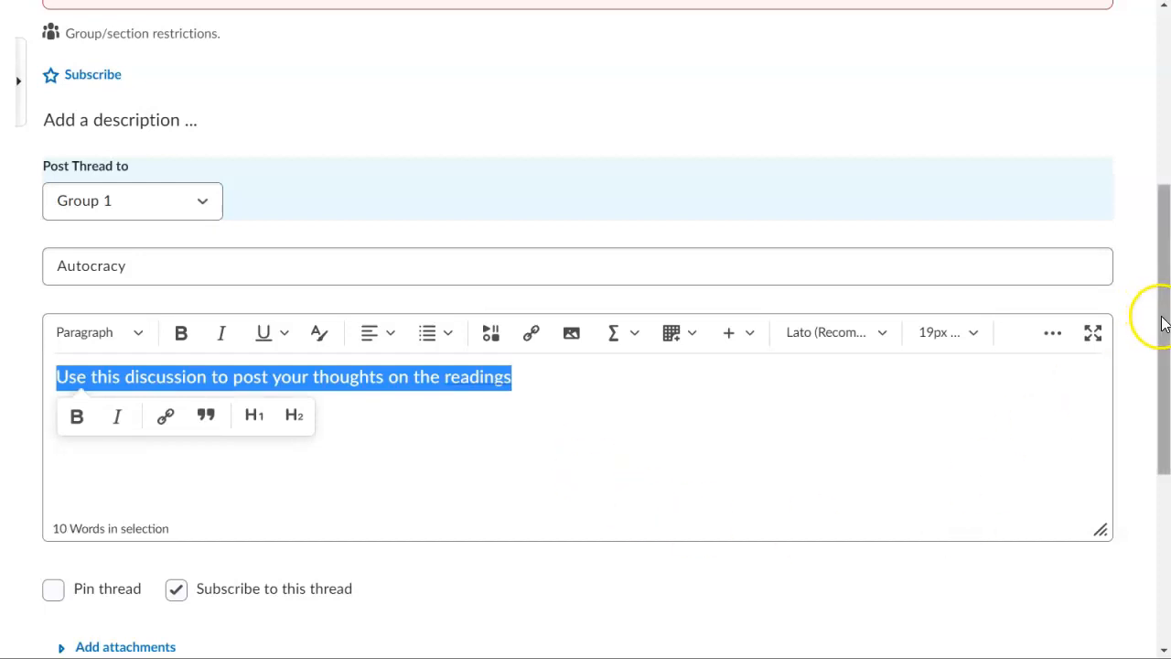
pyautogui.moveTo(1161, 322); pyautogui.dragTo(1161, 461)
pyautogui.click(86, 533)
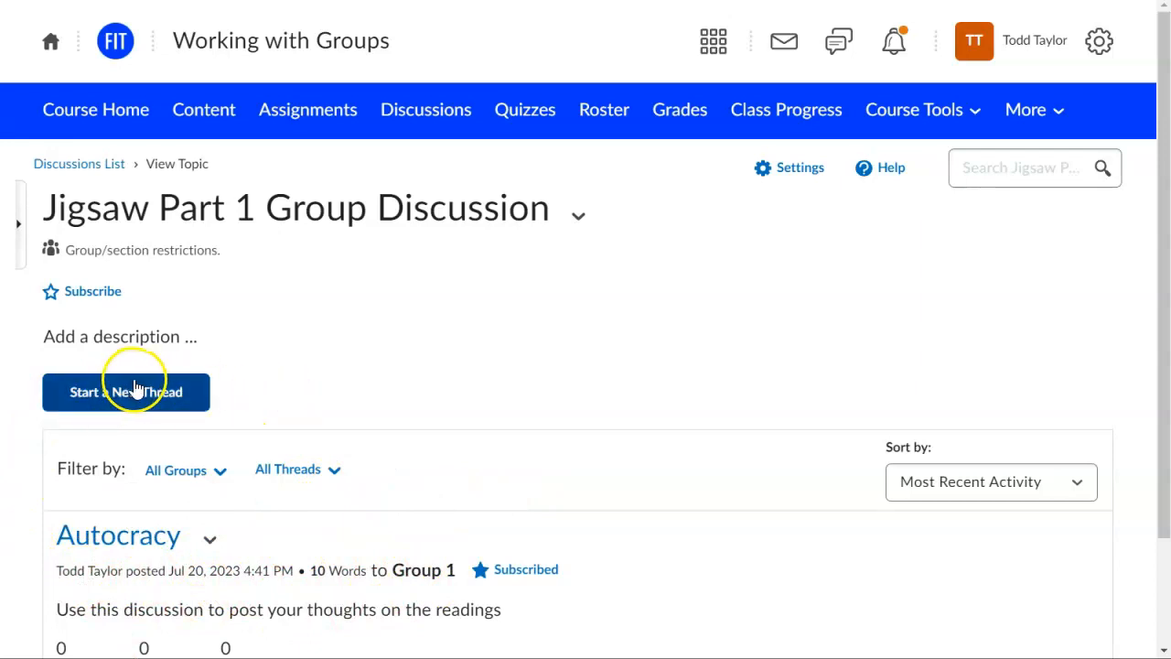
# - Start another thread in the topic for Group 2 with the subject "Democracy"
pyautogui.click(112, 399)
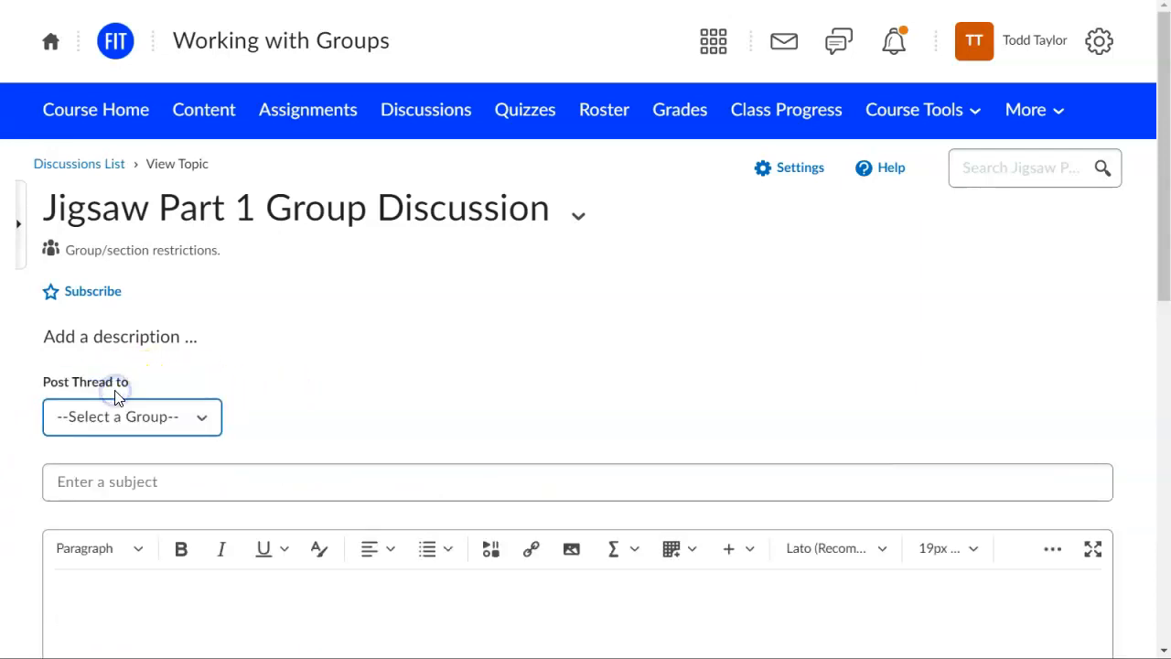
pyautogui.click(194, 417)
pyautogui.click(180, 502)
pyautogui.click(178, 478)
pyautogui.write('Democracy')
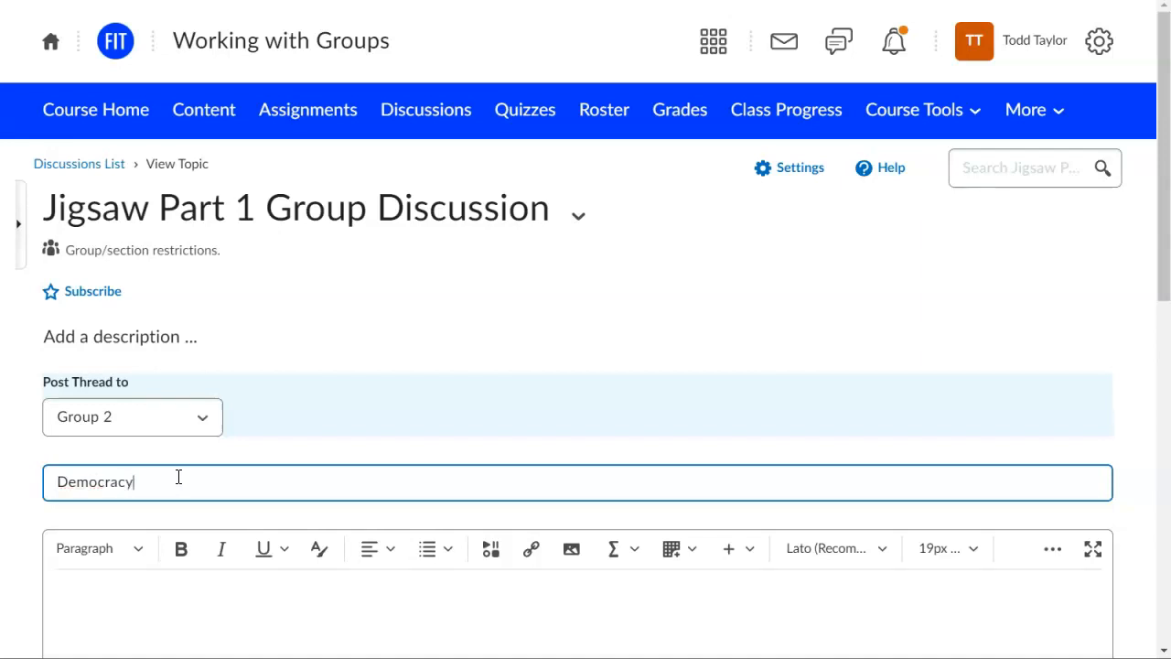
# - Paste the copied message into the Democracy thread's body and post the thread
pyautogui.click(156, 596)
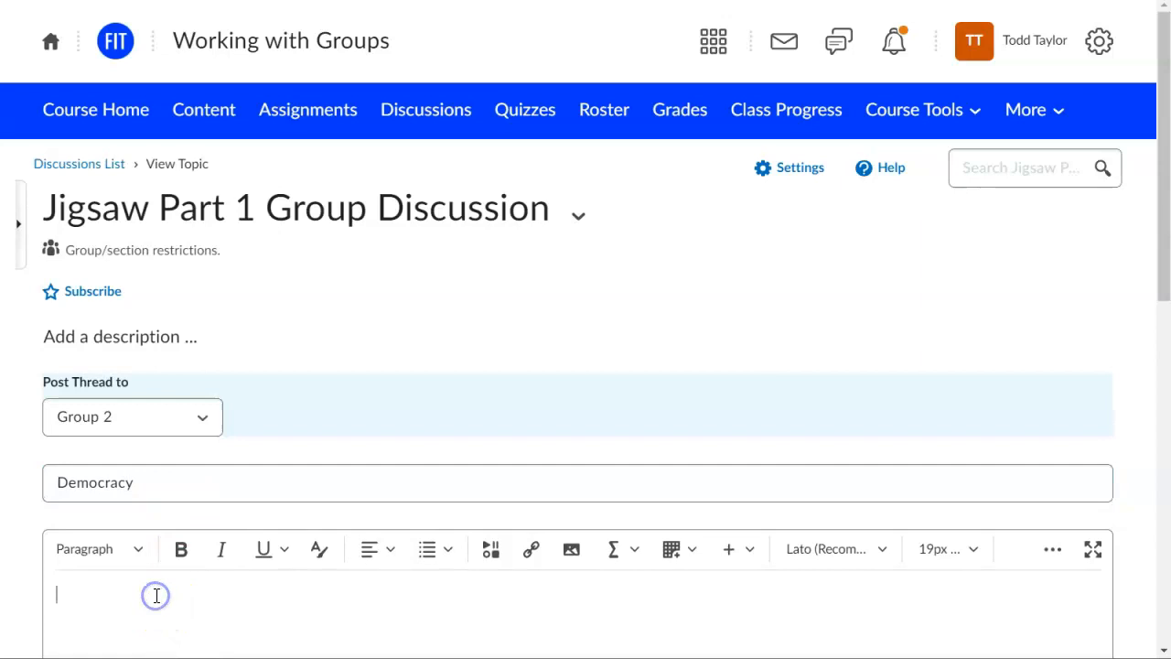
pyautogui.hotkey('ctrl', 'v')
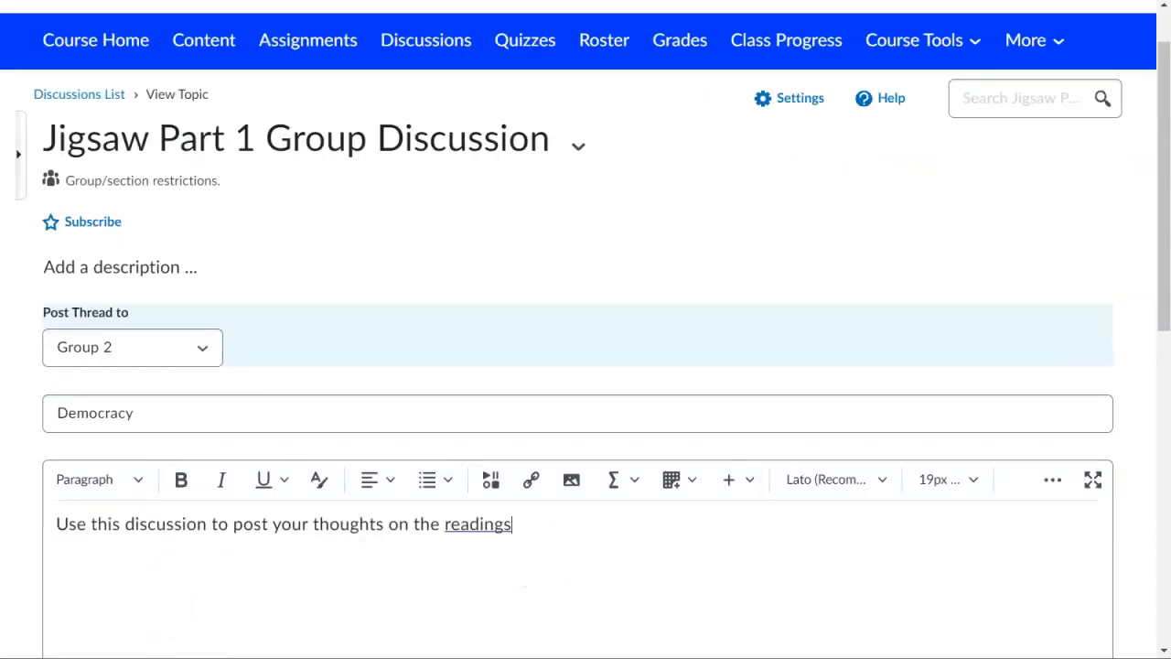
pyautogui.moveTo(1164, 302); pyautogui.dragTo(1150, 464)
pyautogui.click(79, 561)
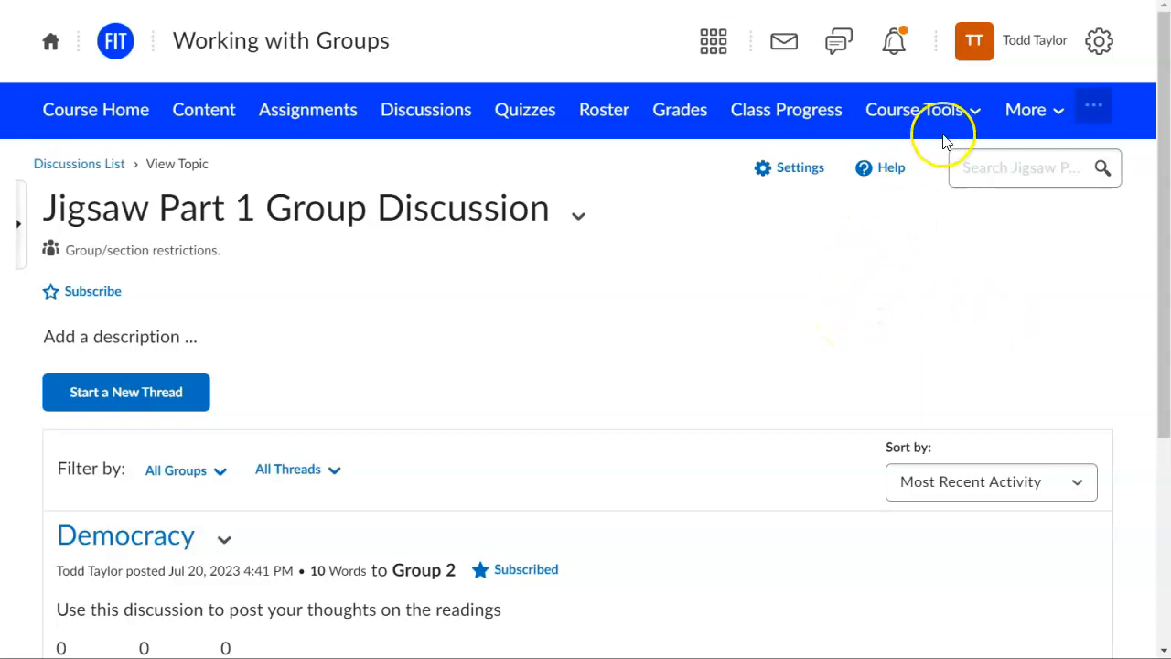
# - Go to the course's group management and start a new category named "Jigsaw Part 2"
pyautogui.click(971, 115)
pyautogui.click(927, 342)
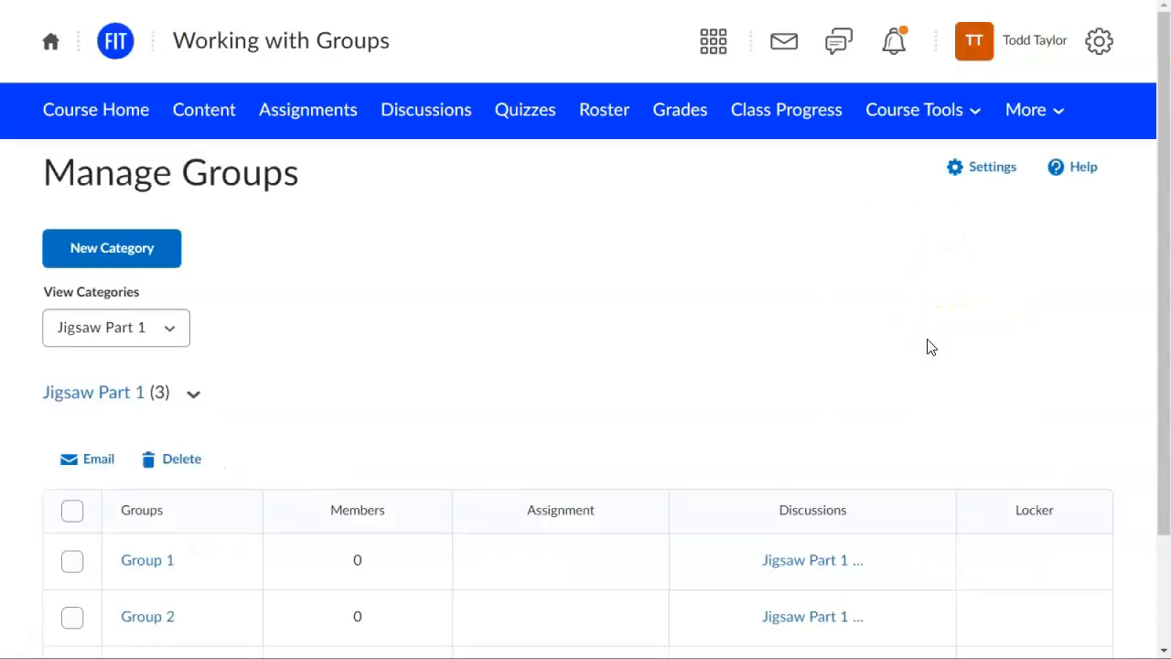
pyautogui.click(99, 255)
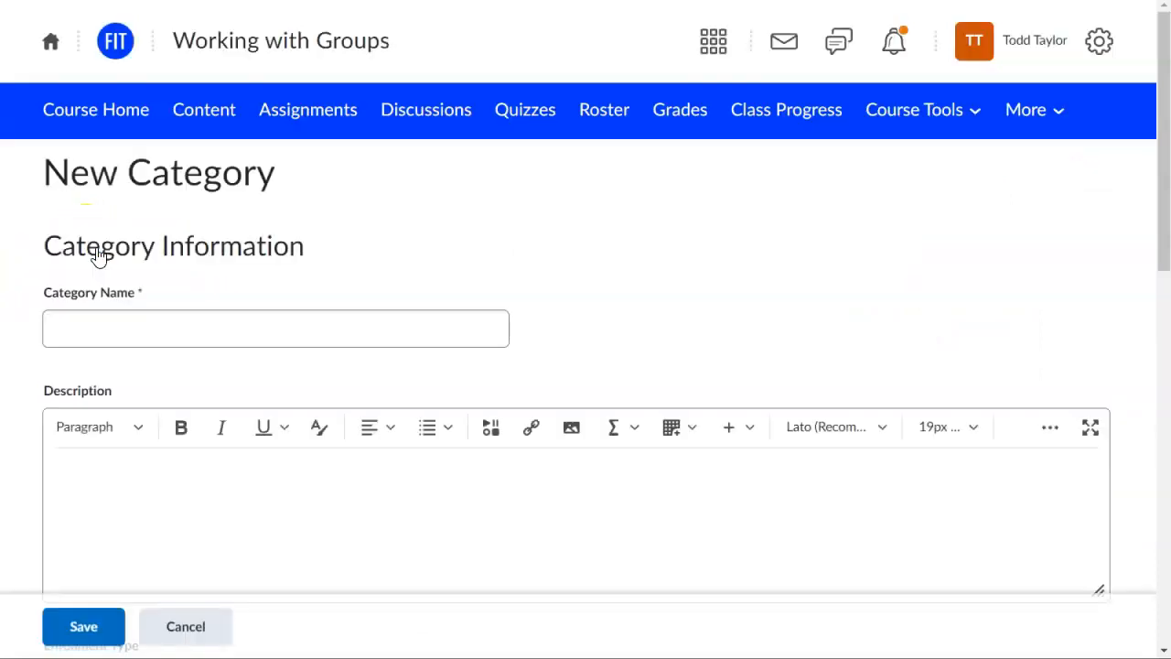
pyautogui.click(140, 315)
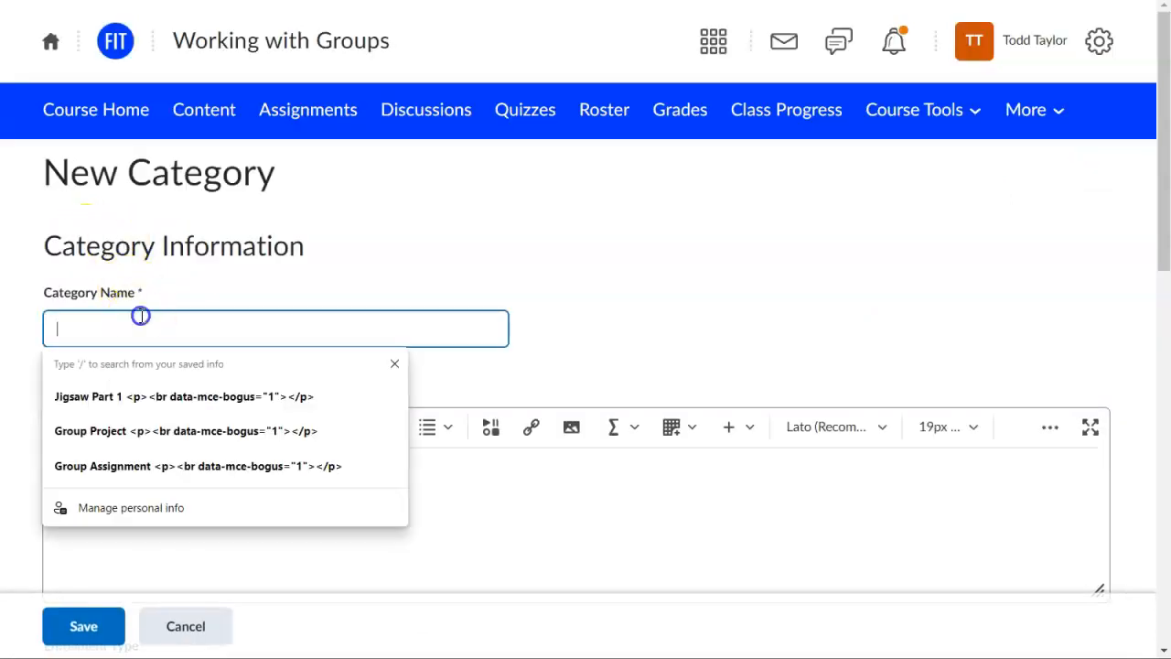
pyautogui.write('Ji')
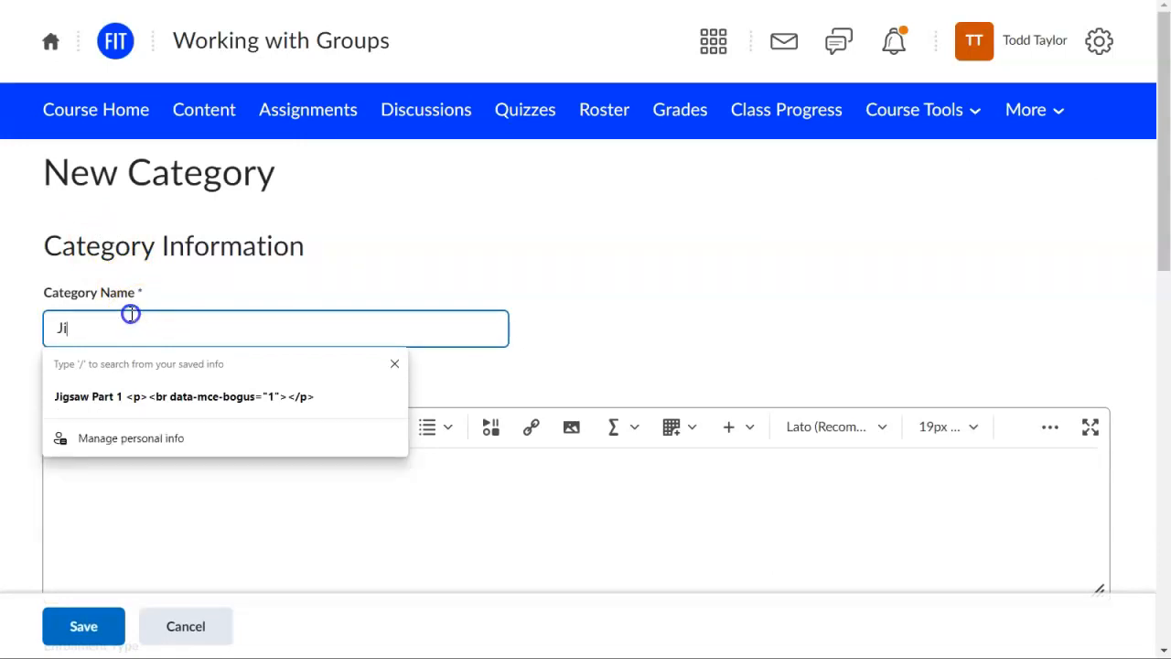
pyautogui.write('gsaw Part 2')
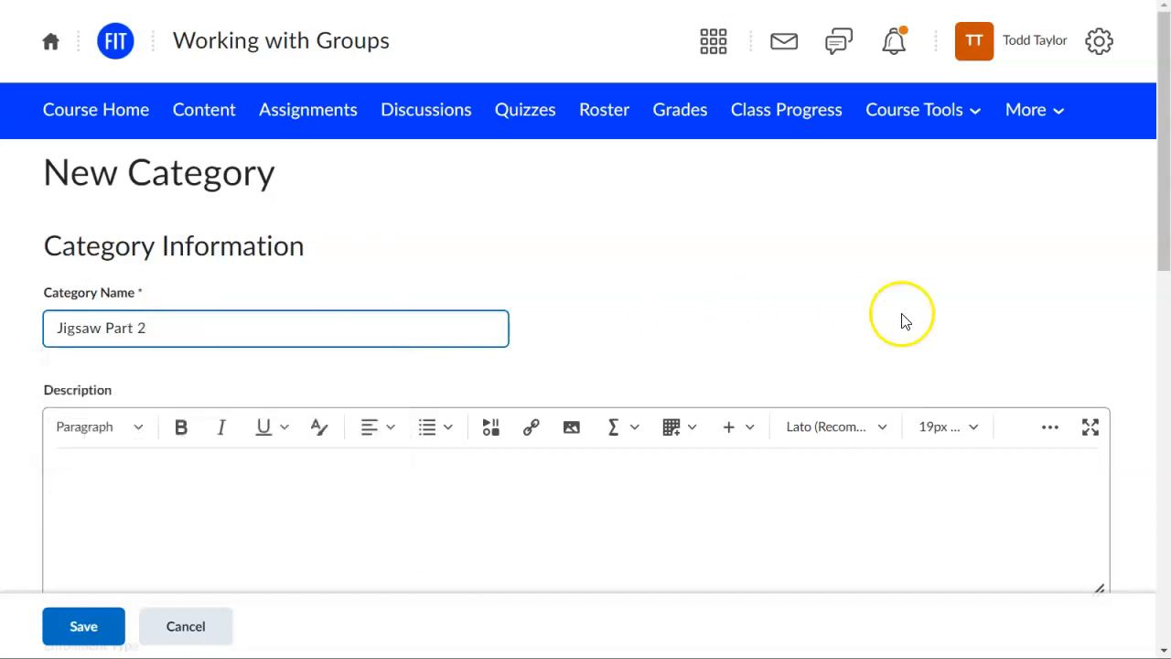
# - Set the number of groups in the new category to 3
pyautogui.moveTo(1164, 260); pyautogui.dragTo(1157, 414)
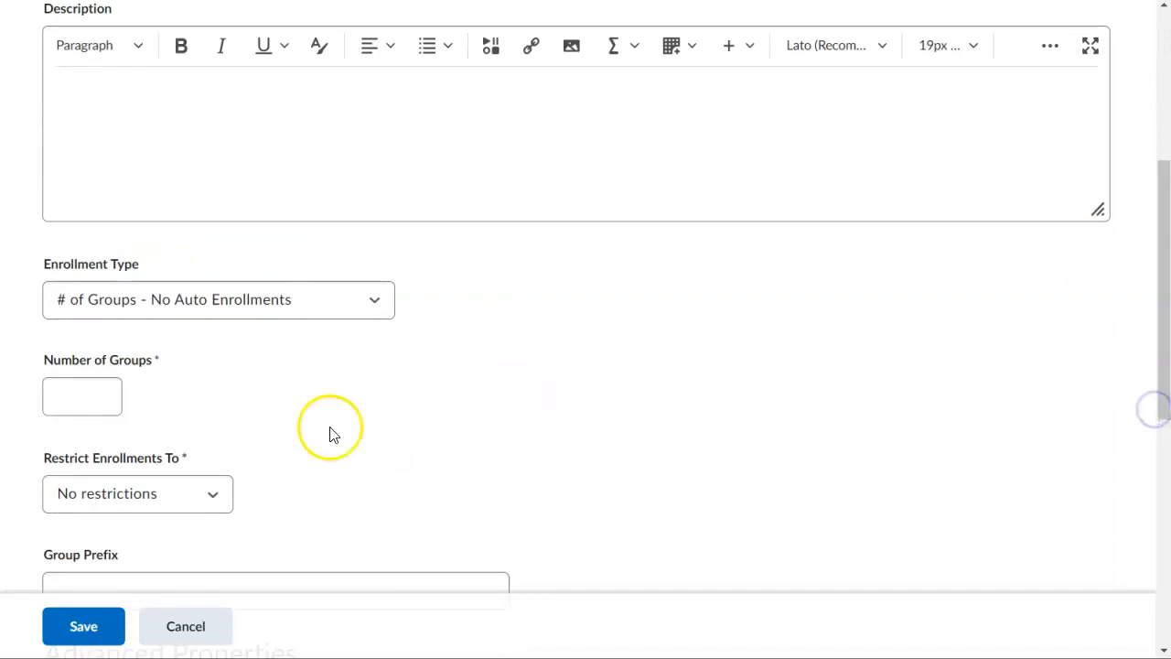
pyautogui.click(74, 394)
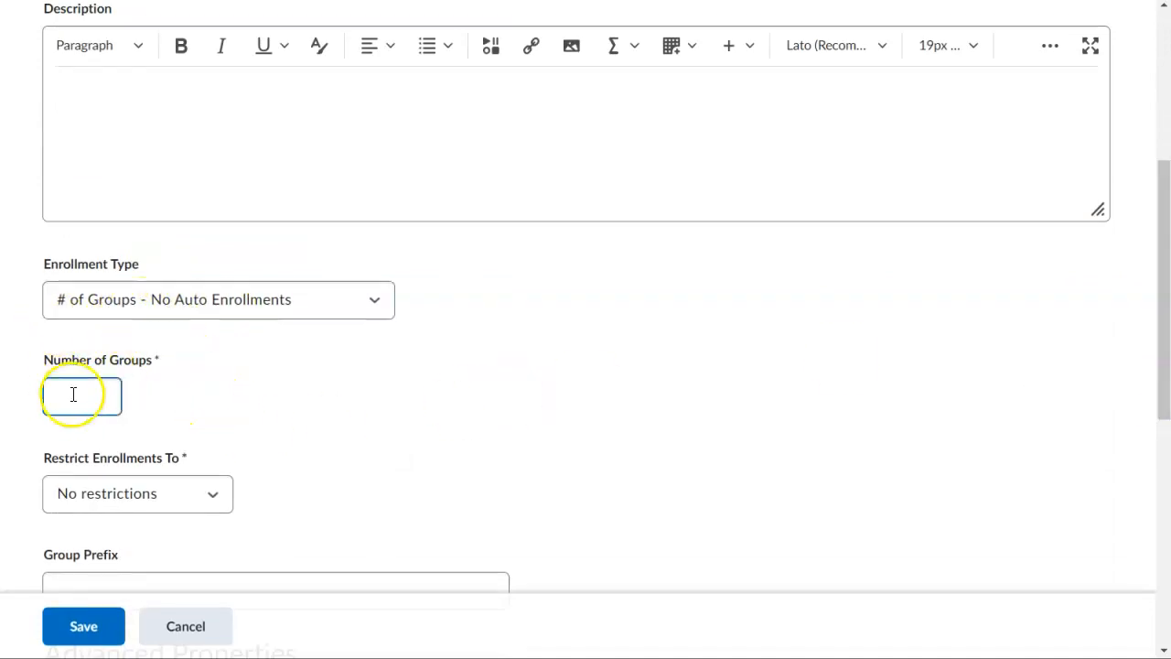
pyautogui.write('3')
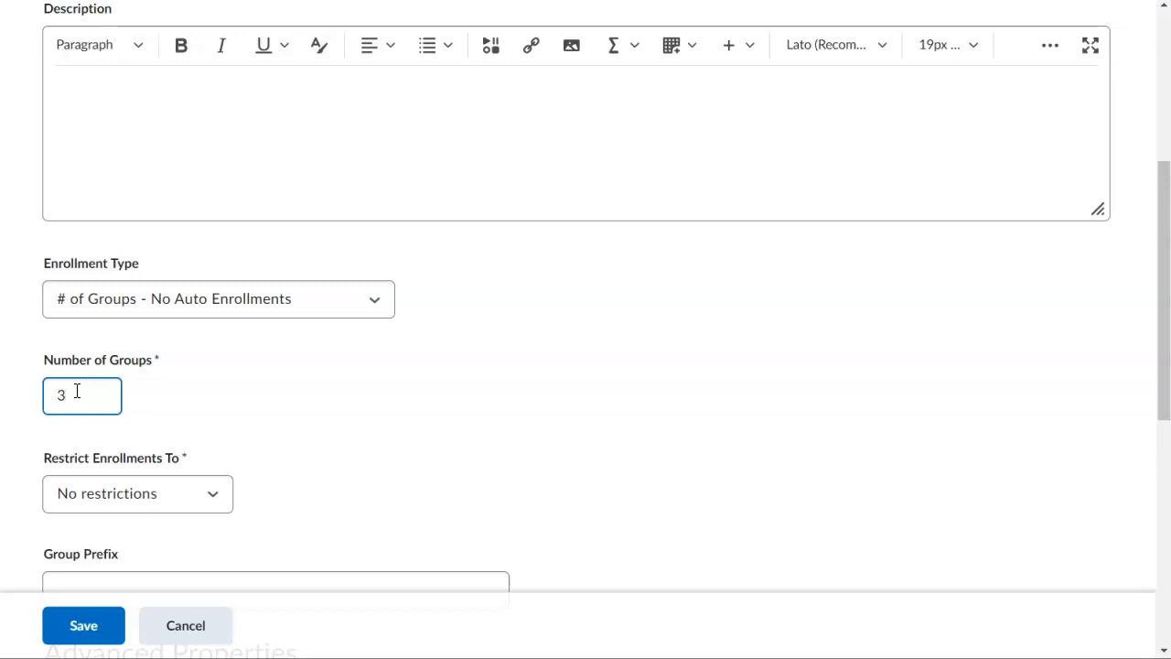
# - Set up discussion areas for the category in the existing "Jigsaw Discussion" forum with a new topic, and save the category
pyautogui.moveTo(1164, 353); pyautogui.dragTo(1125, 603)
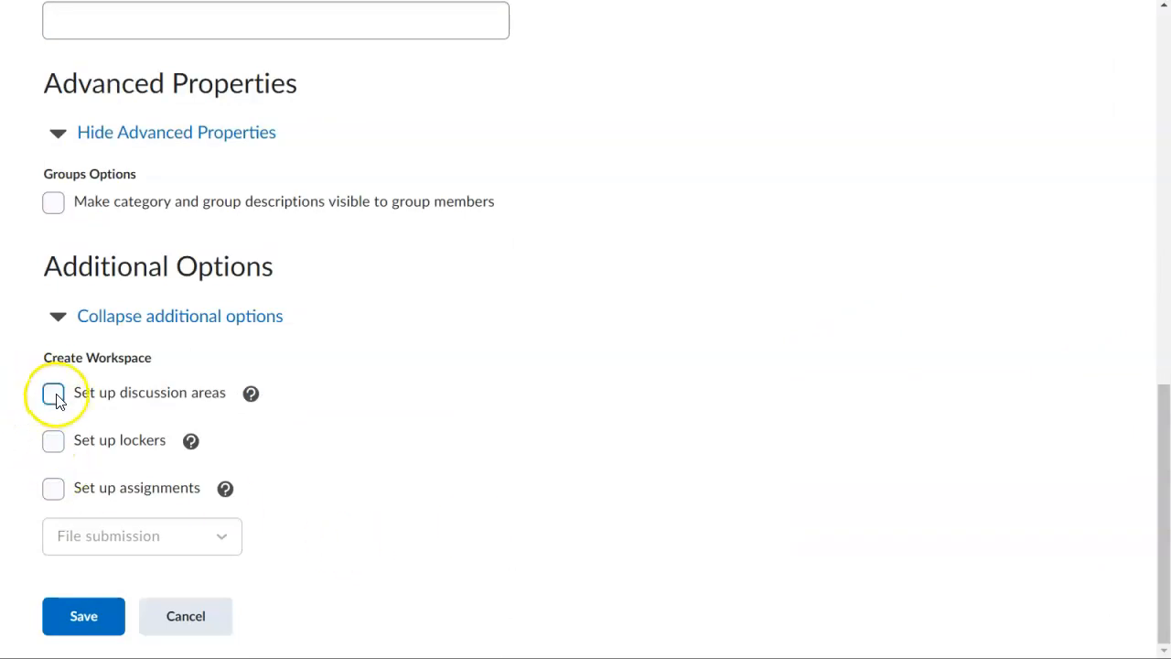
pyautogui.click(54, 395)
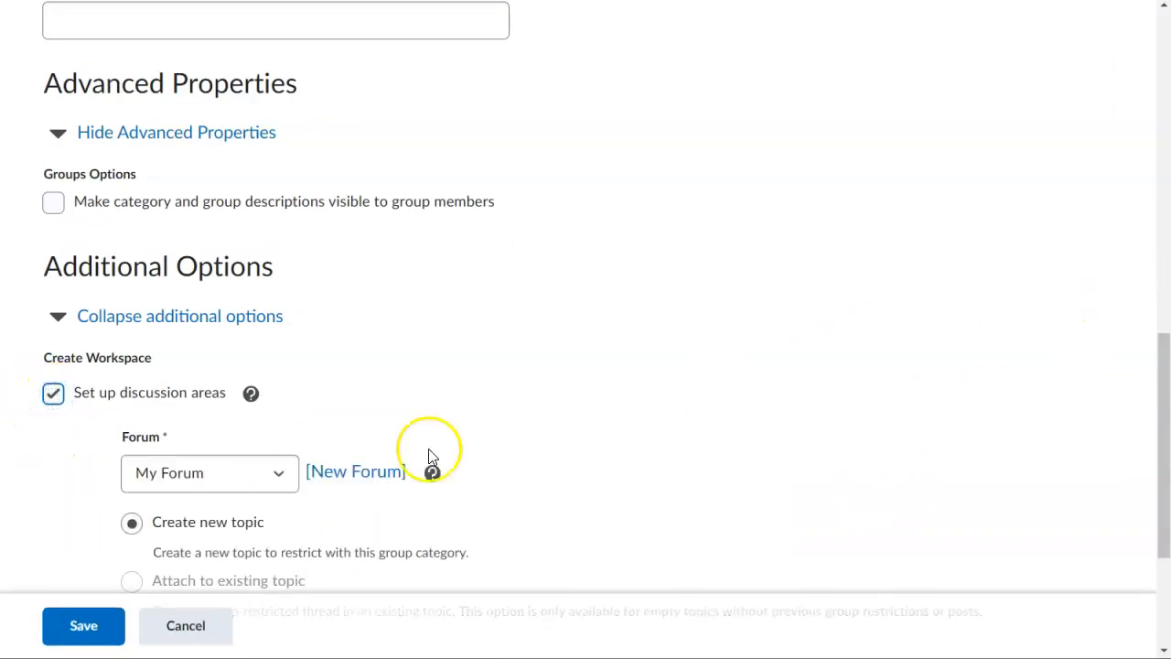
pyautogui.click(282, 474)
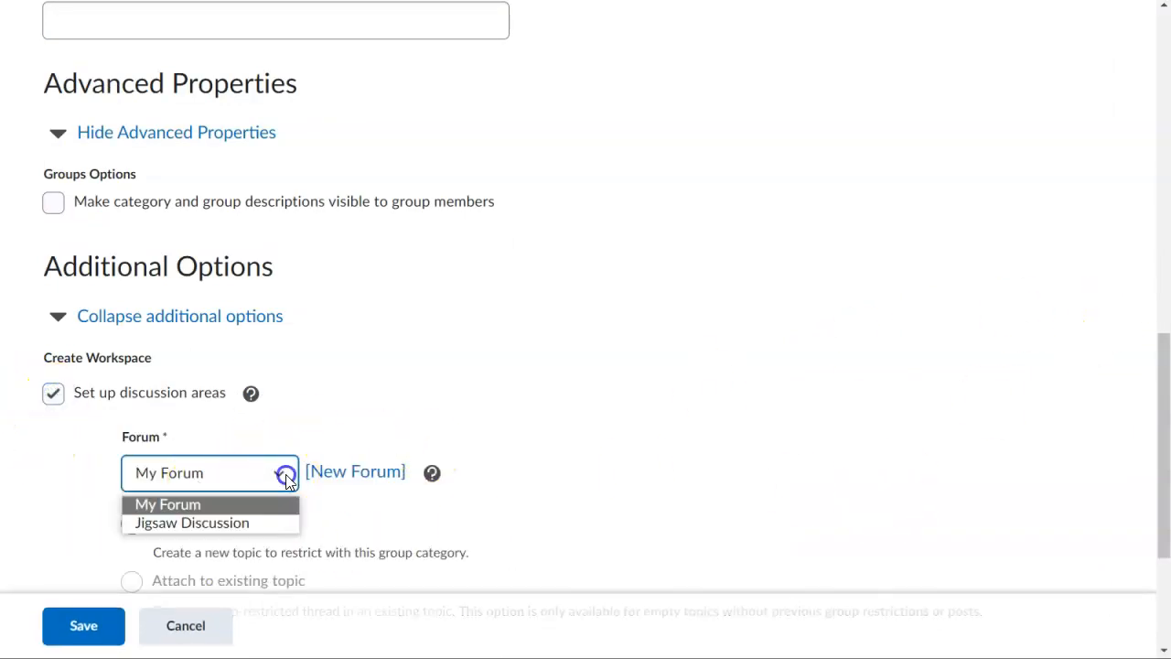
pyautogui.click(272, 524)
pyautogui.moveTo(1164, 363); pyautogui.dragTo(1153, 430)
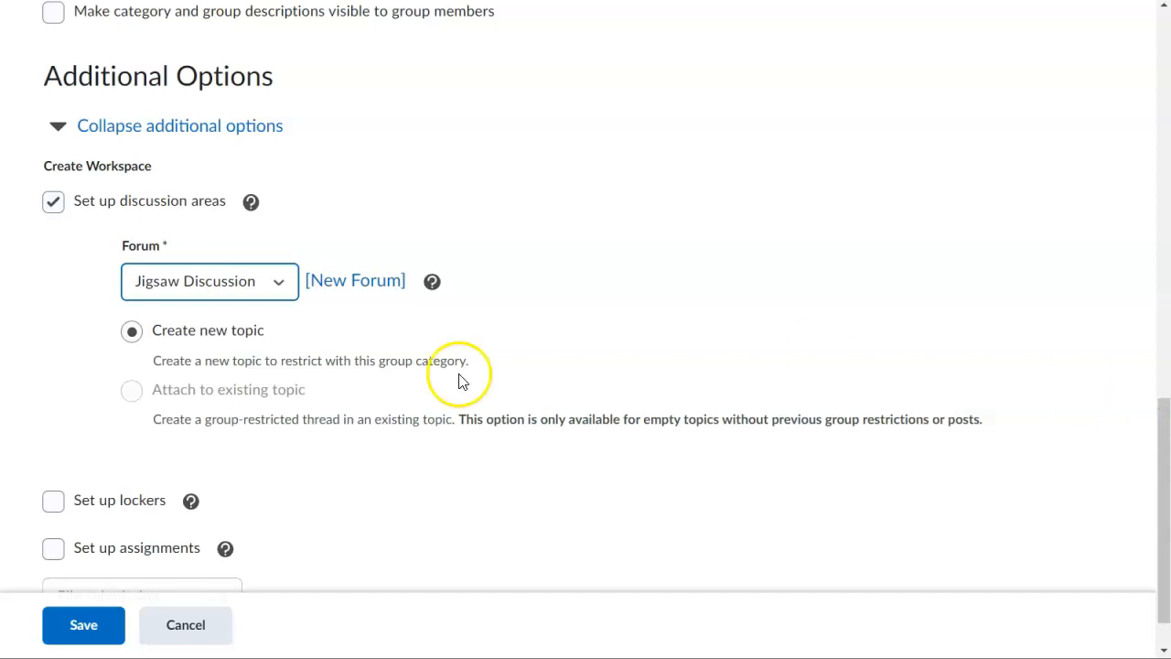
pyautogui.click(55, 625)
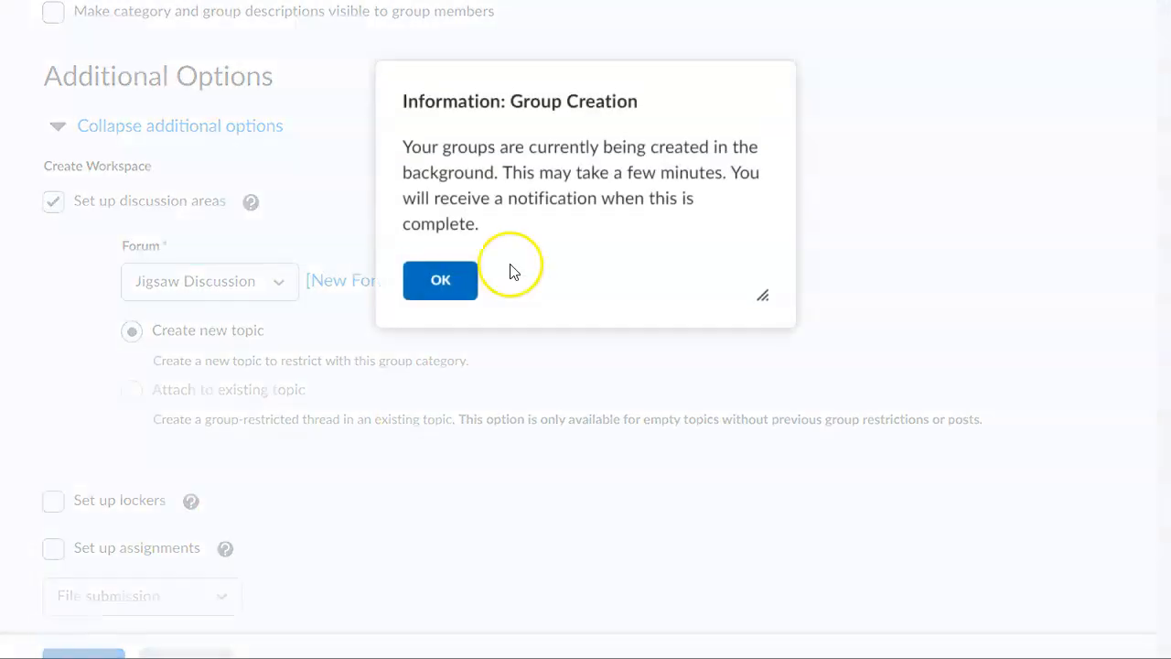
pyautogui.click(470, 286)
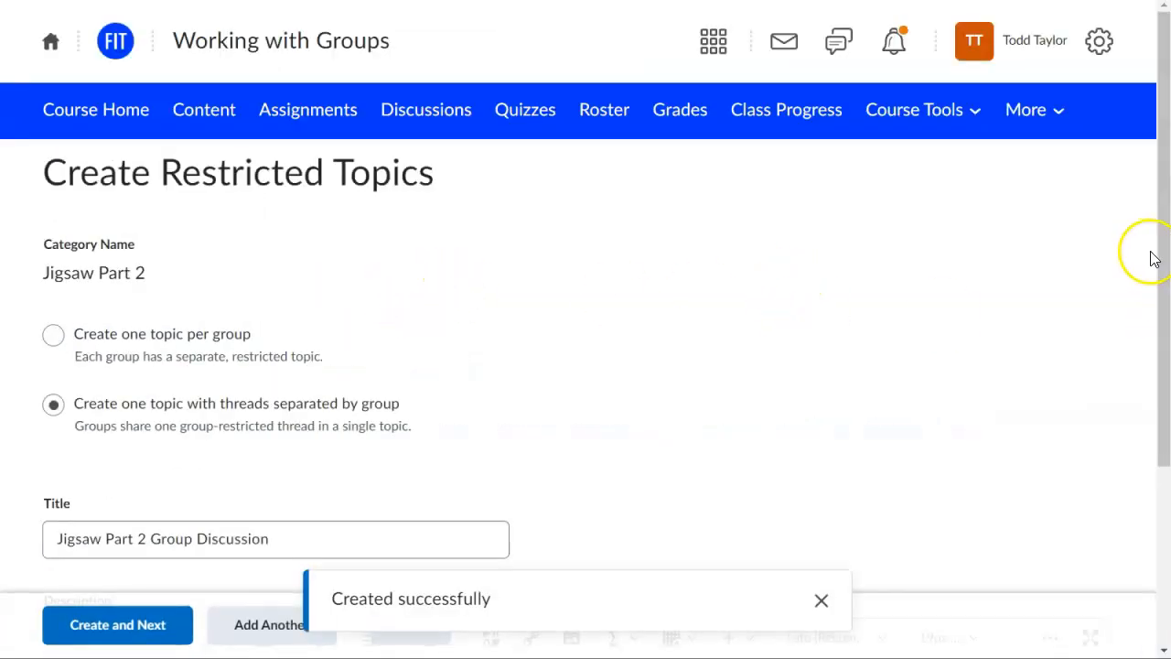
# - Create the restricted topic "Jigsaw Part 2 Group Discussion" with threads separated by group and return to the groups overview
pyautogui.moveTo(1163, 250); pyautogui.dragTo(1135, 455)
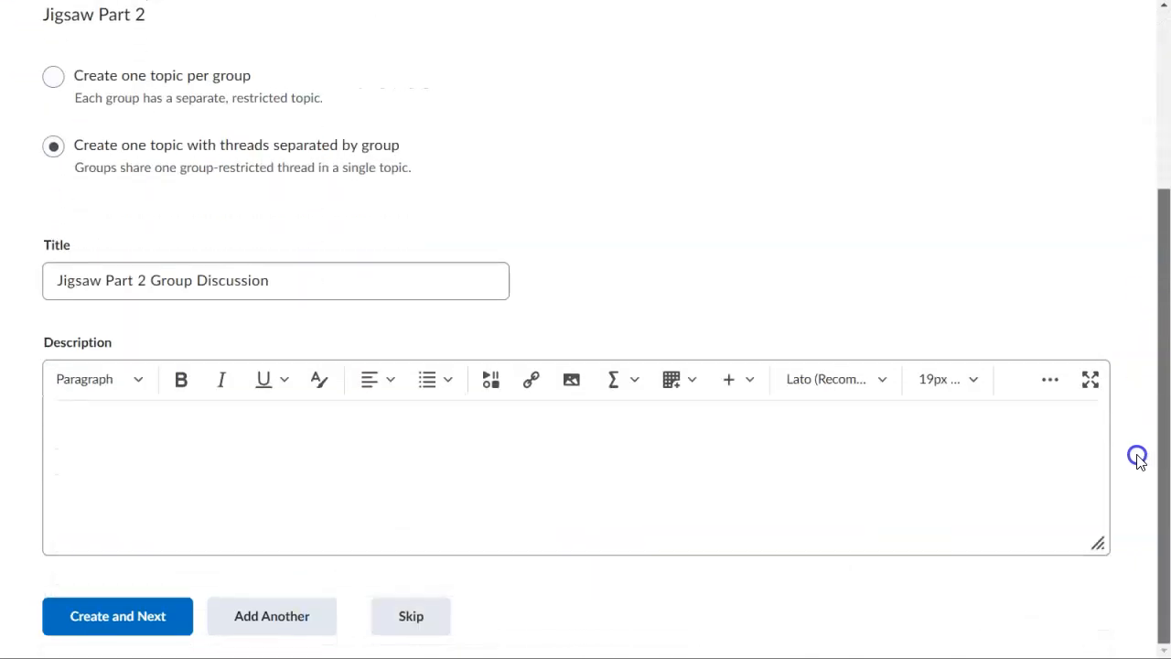
pyautogui.click(244, 436)
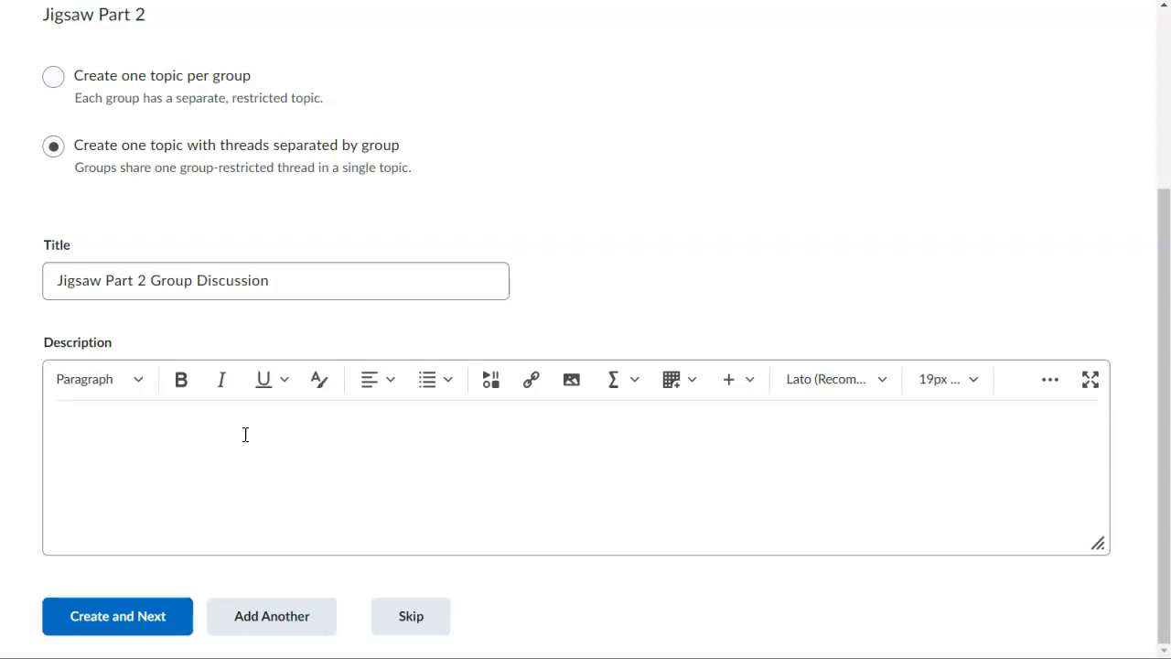
pyautogui.click(125, 611)
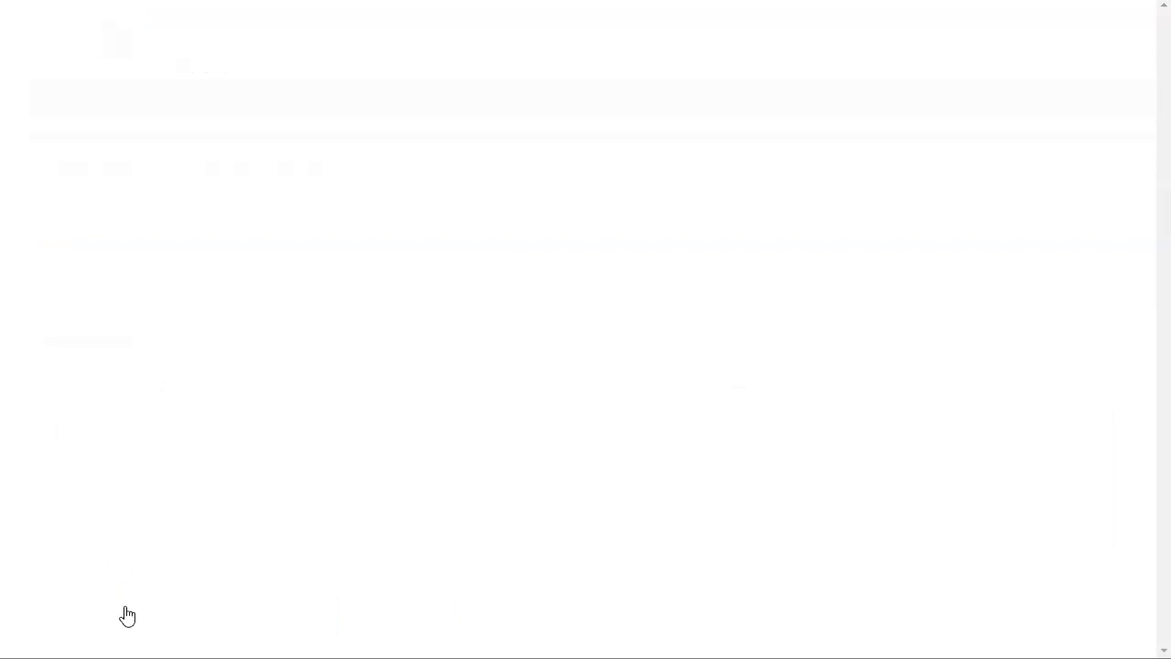
pyautogui.click(95, 335)
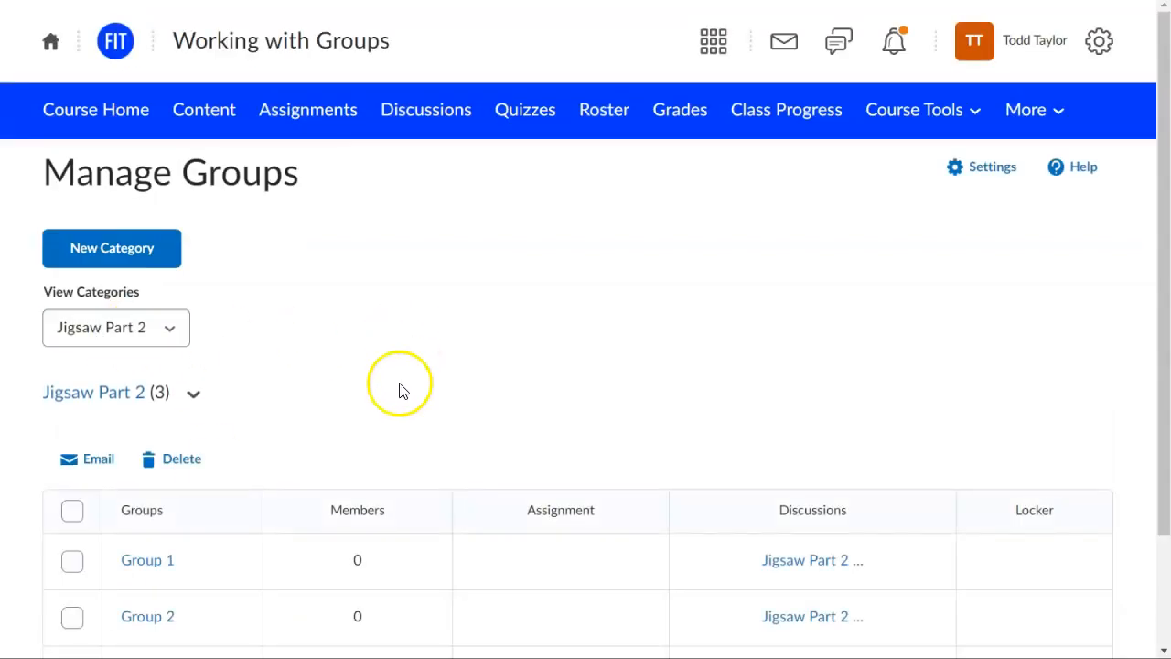
# - Review the topics of the "Jigsaw Discussion" forum in the course's discussions list
pyautogui.click(416, 115)
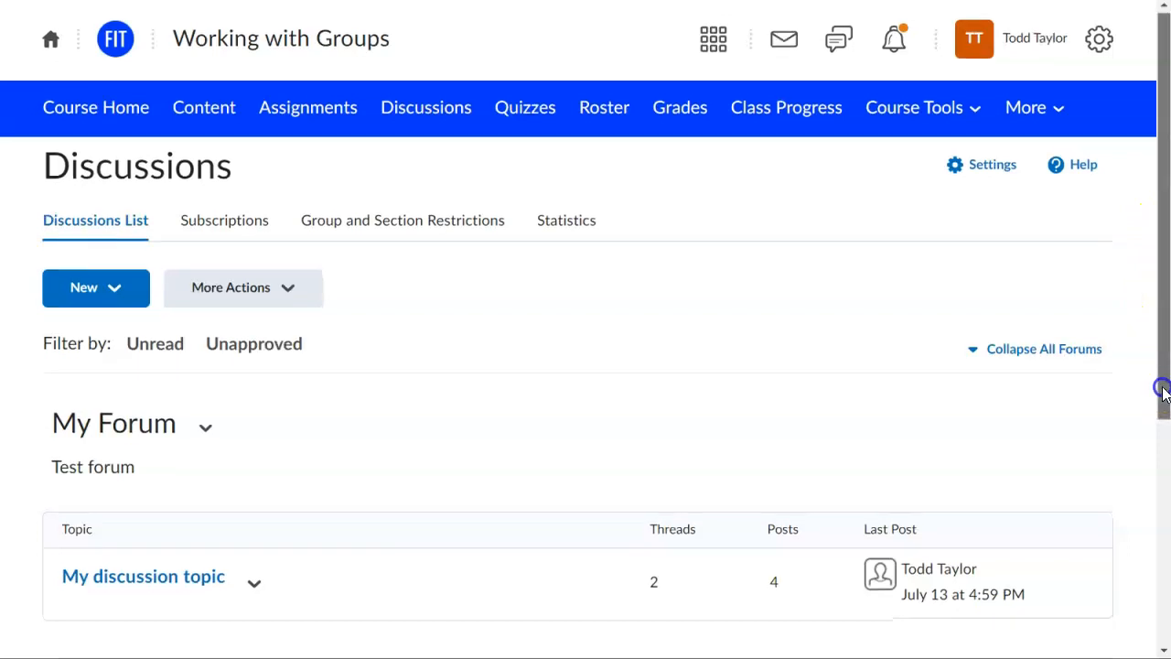
pyautogui.scroll(-4, 1106, 540)
pyautogui.moveTo(1092, 615); pyautogui.dragTo(1093, 617)
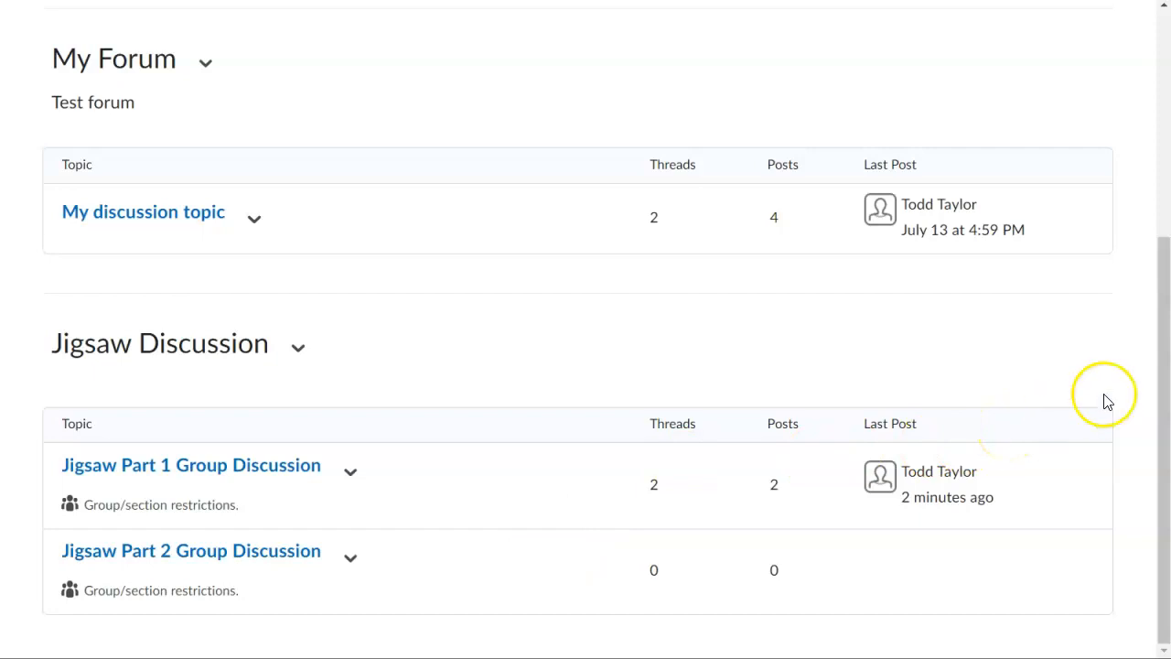
pyautogui.moveTo(1159, 446); pyautogui.dragTo(1159, 474)
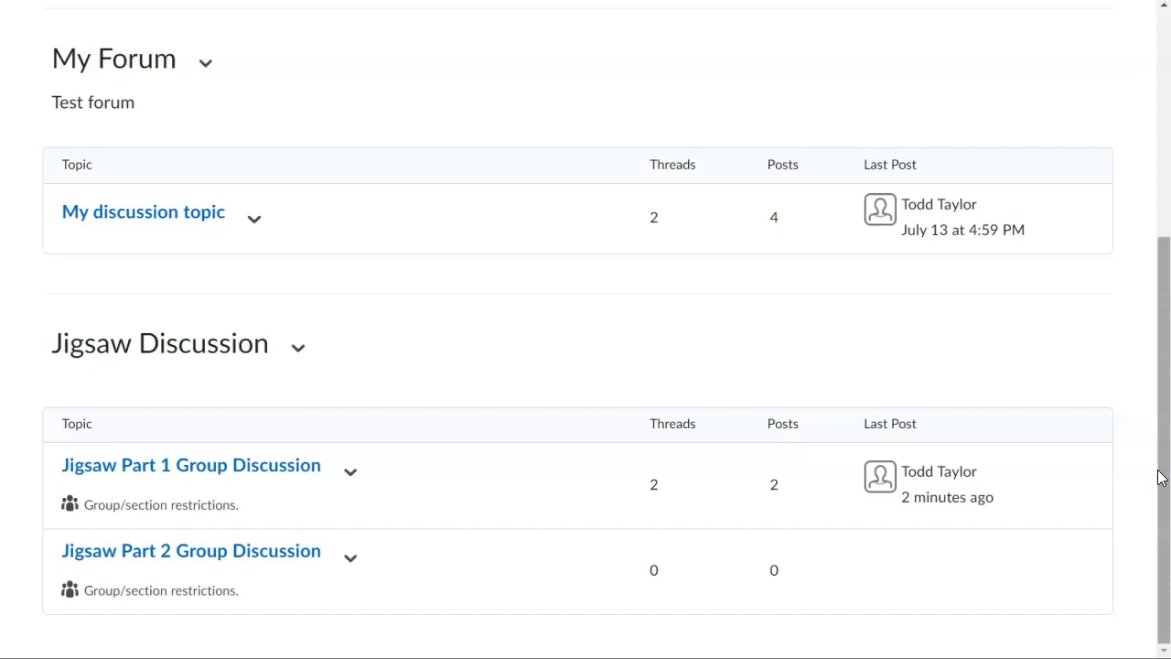
pyautogui.moveTo(1158, 476); pyautogui.dragTo(1149, 241)
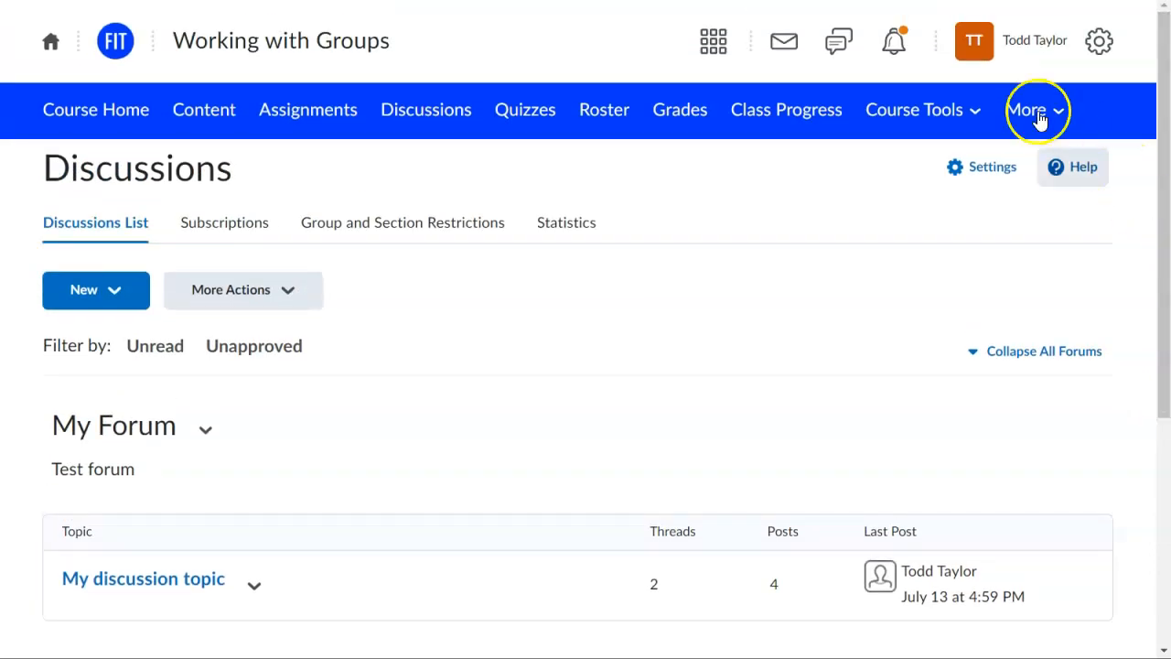
# - Go to the course's group management and start a new category named "Project"
pyautogui.click(974, 122)
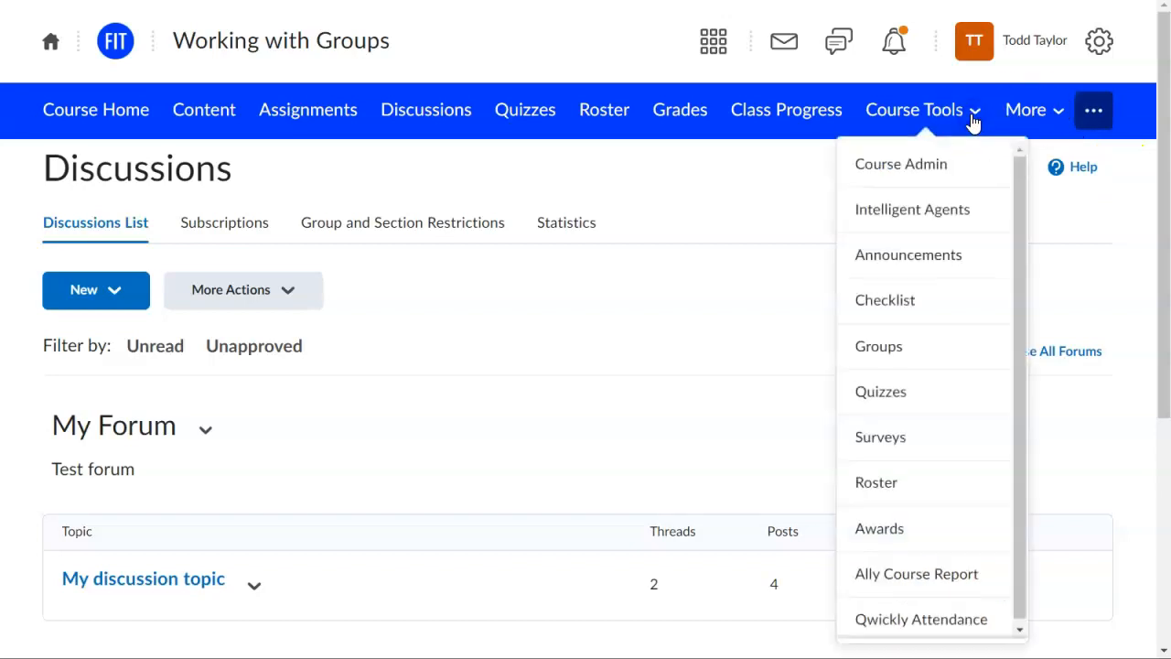
pyautogui.click(948, 340)
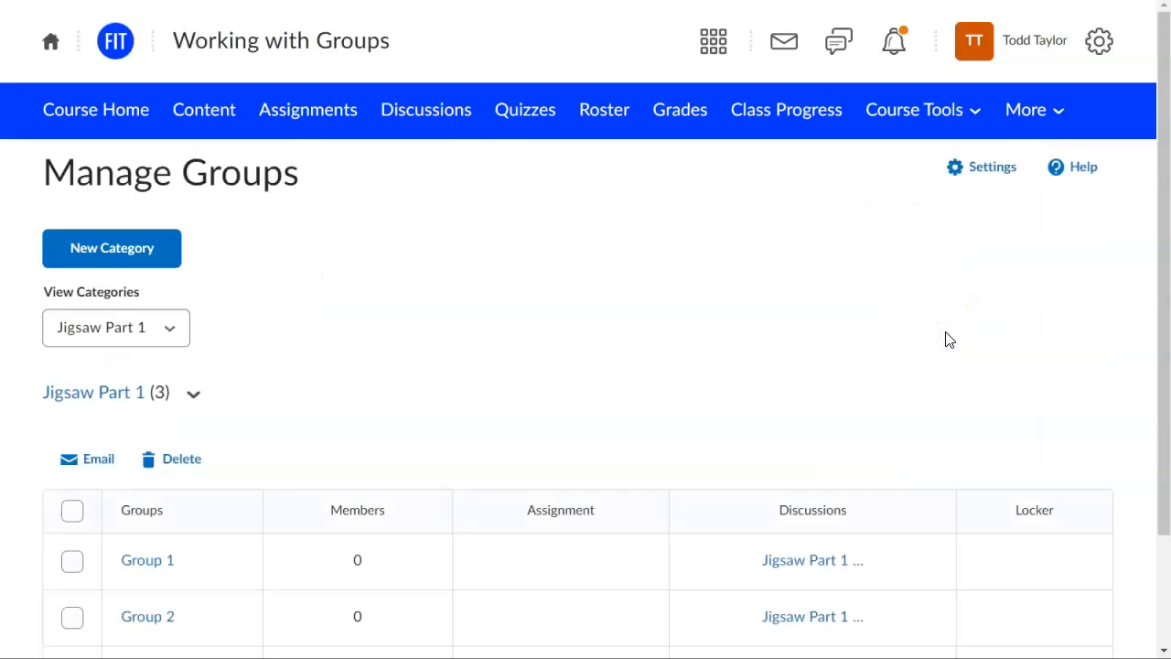
pyautogui.click(95, 249)
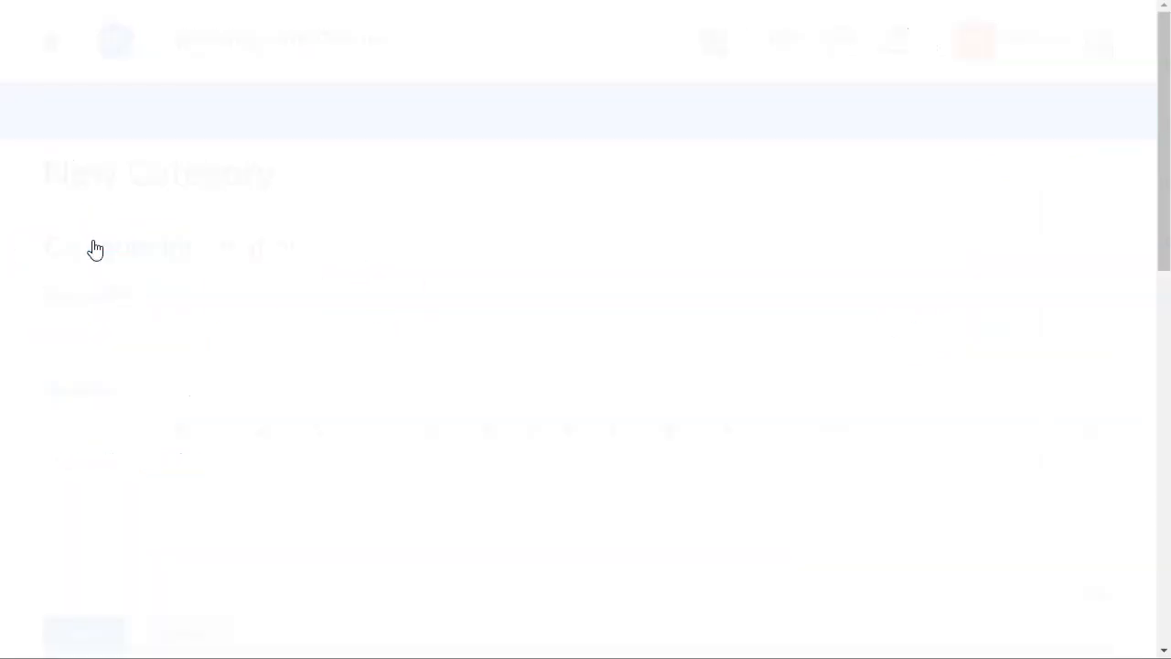
pyautogui.click(115, 332)
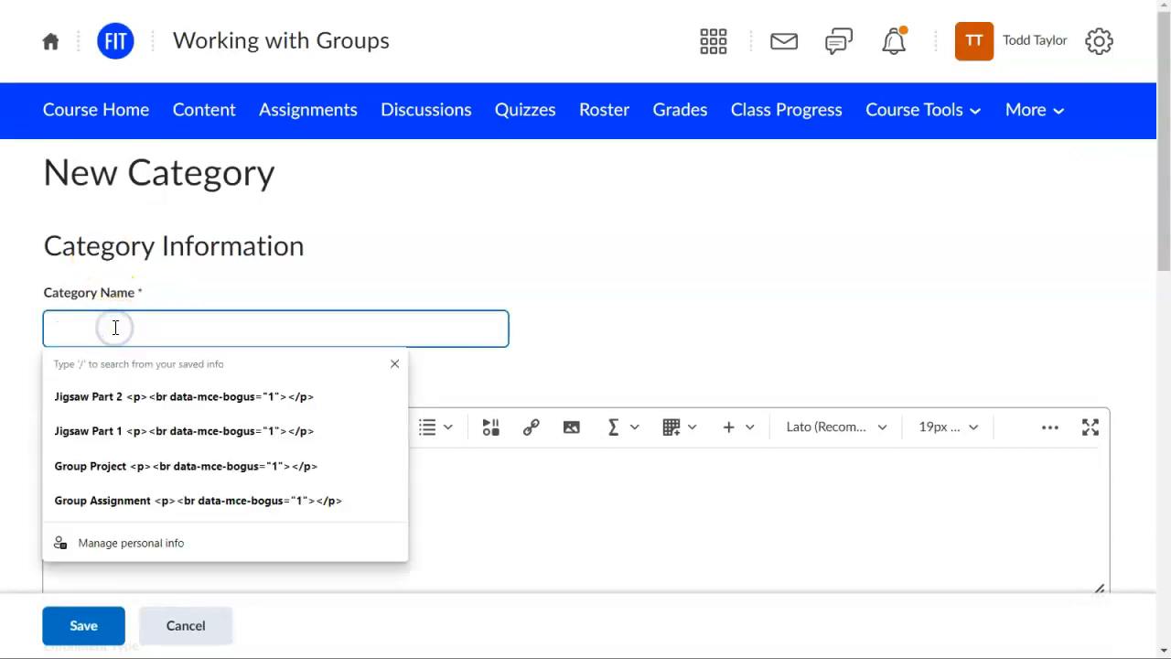
pyautogui.write('Project')
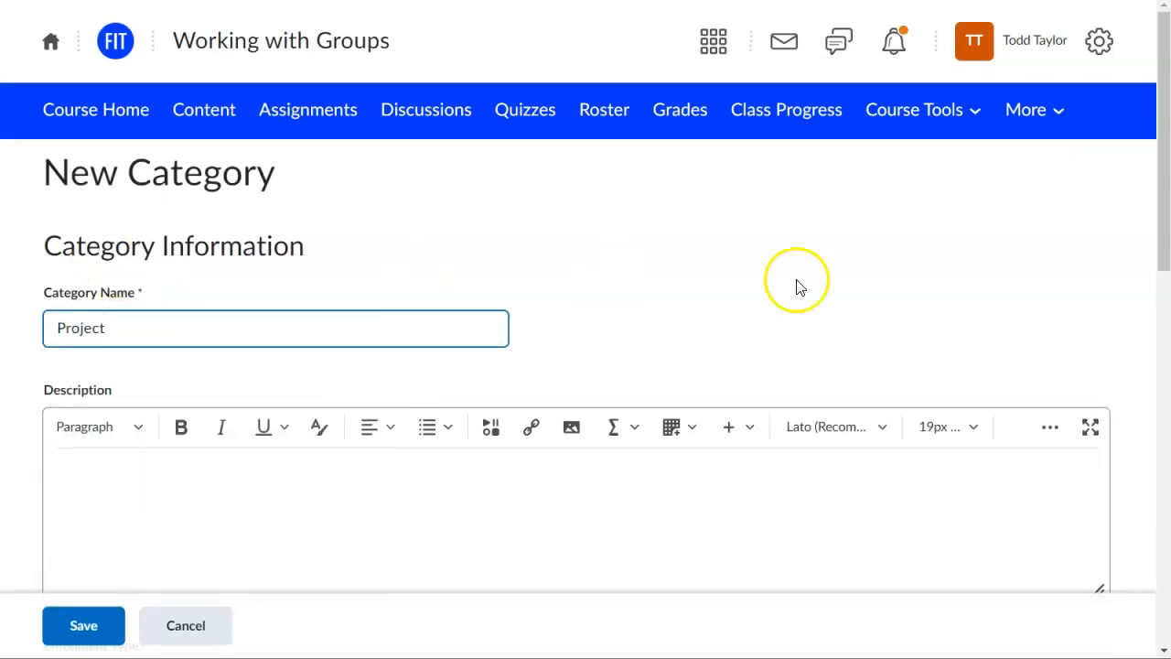
# - Set the category's enrollment type to "Groups of # - Self Enrollment" with 4 users per group
pyautogui.moveTo(1165, 208); pyautogui.dragTo(1158, 384)
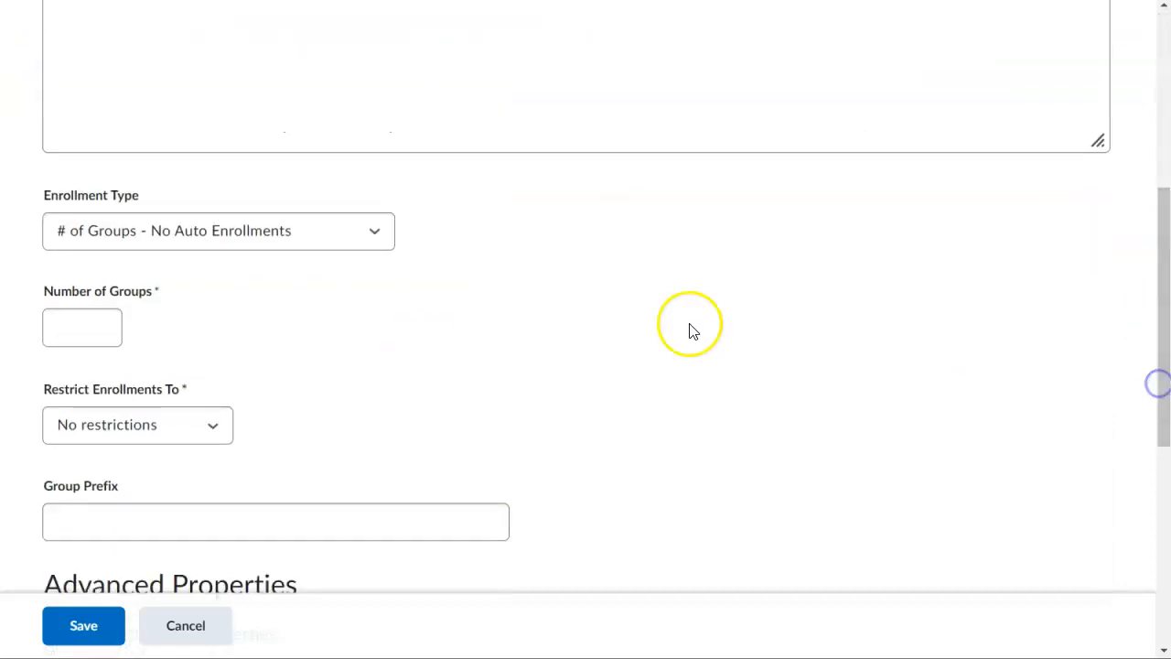
pyautogui.click(374, 236)
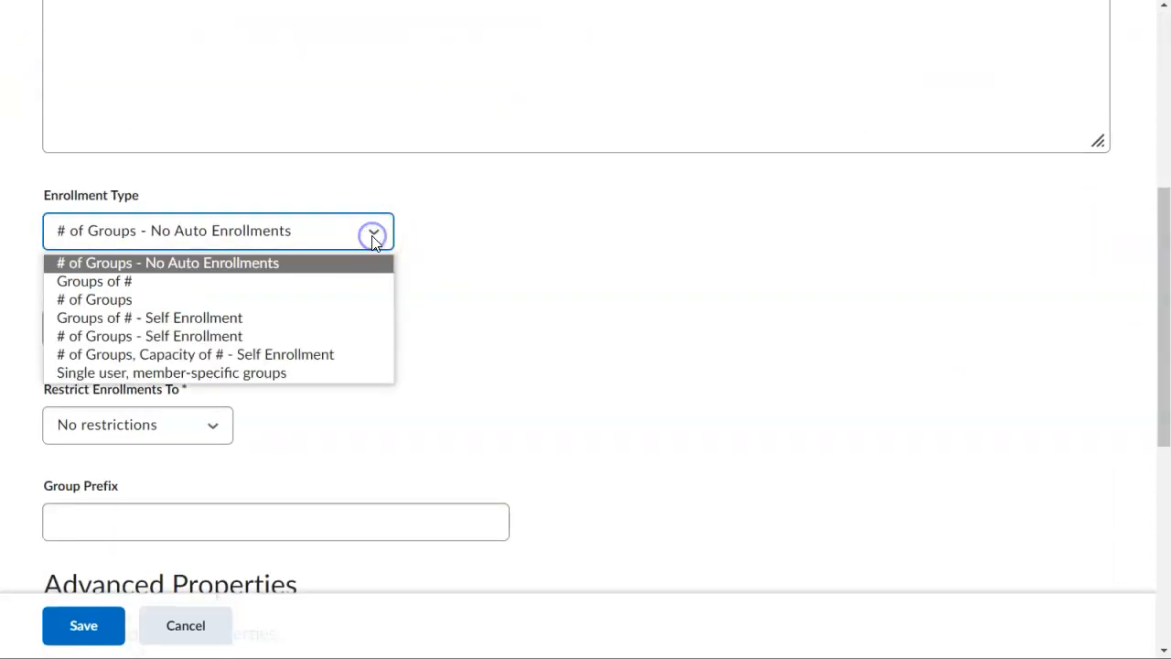
pyautogui.click(316, 321)
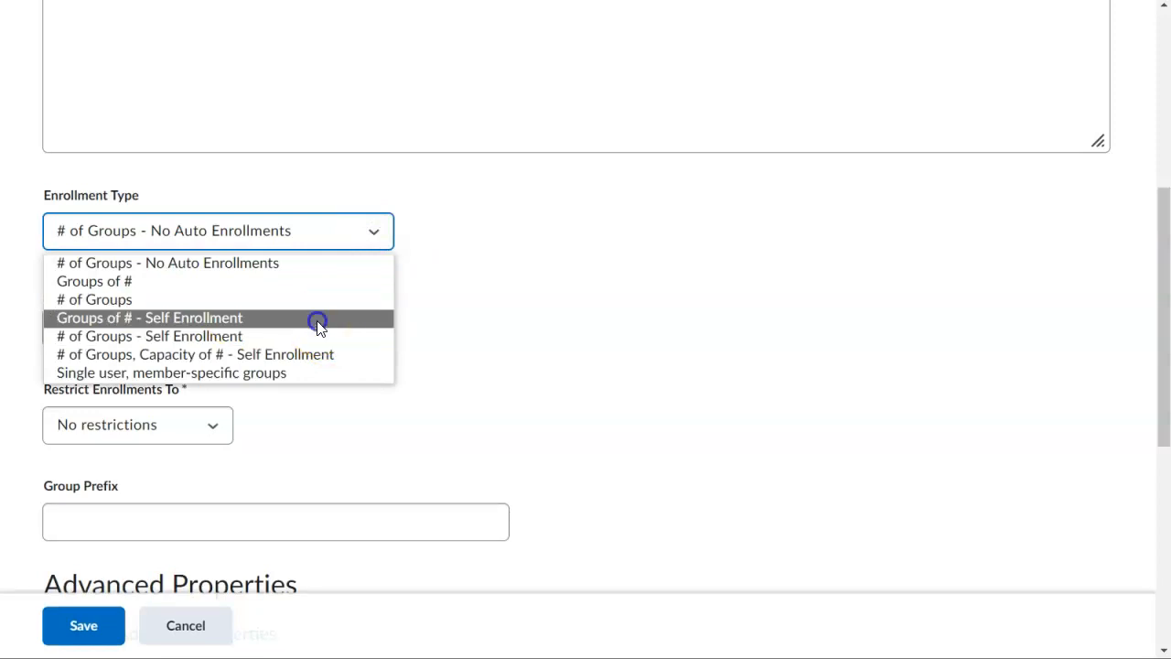
pyautogui.click(78, 326)
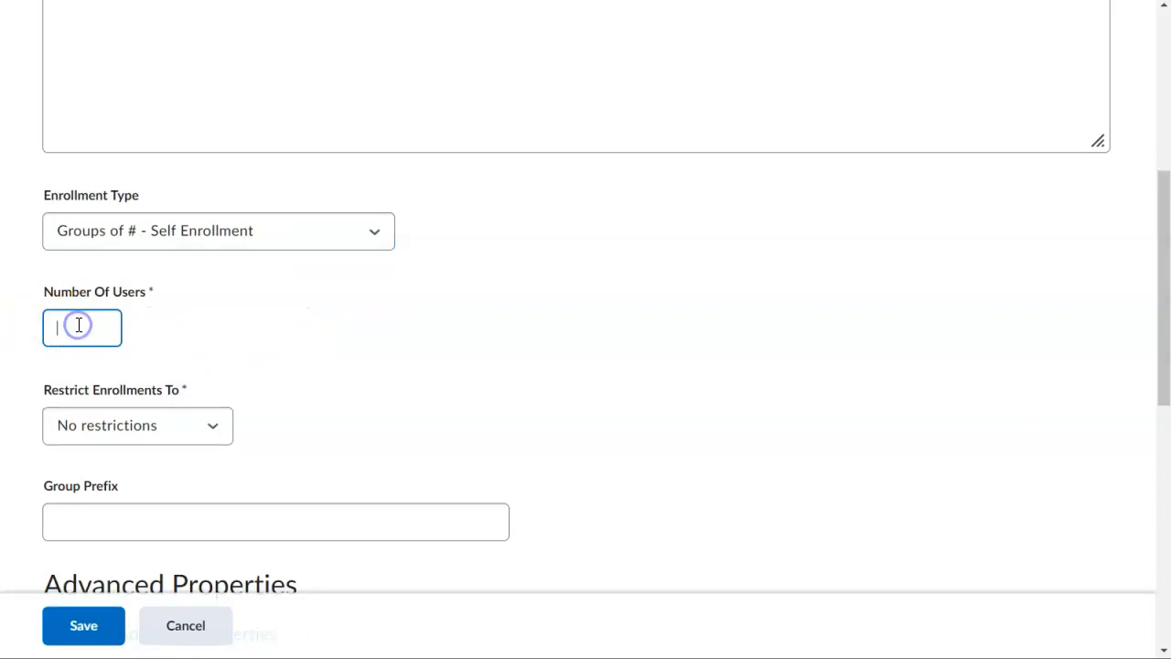
pyautogui.write('4')
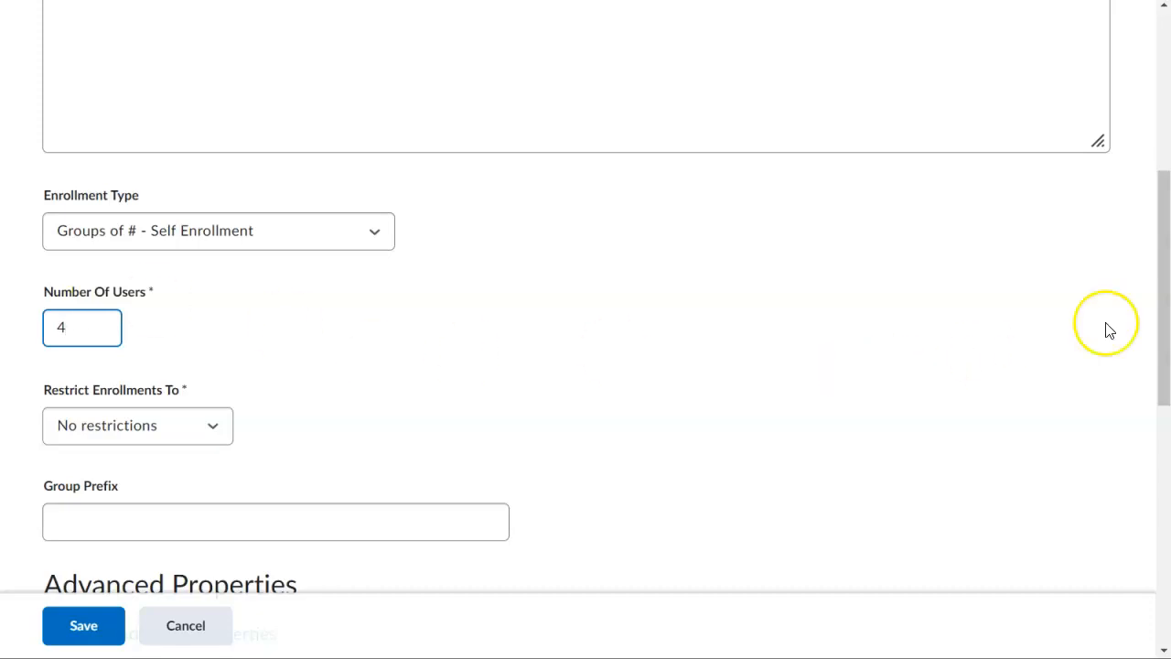
# - Set up discussion areas for the category in a new forum titled "Group Project"
pyautogui.moveTo(1160, 293); pyautogui.dragTo(1162, 537)
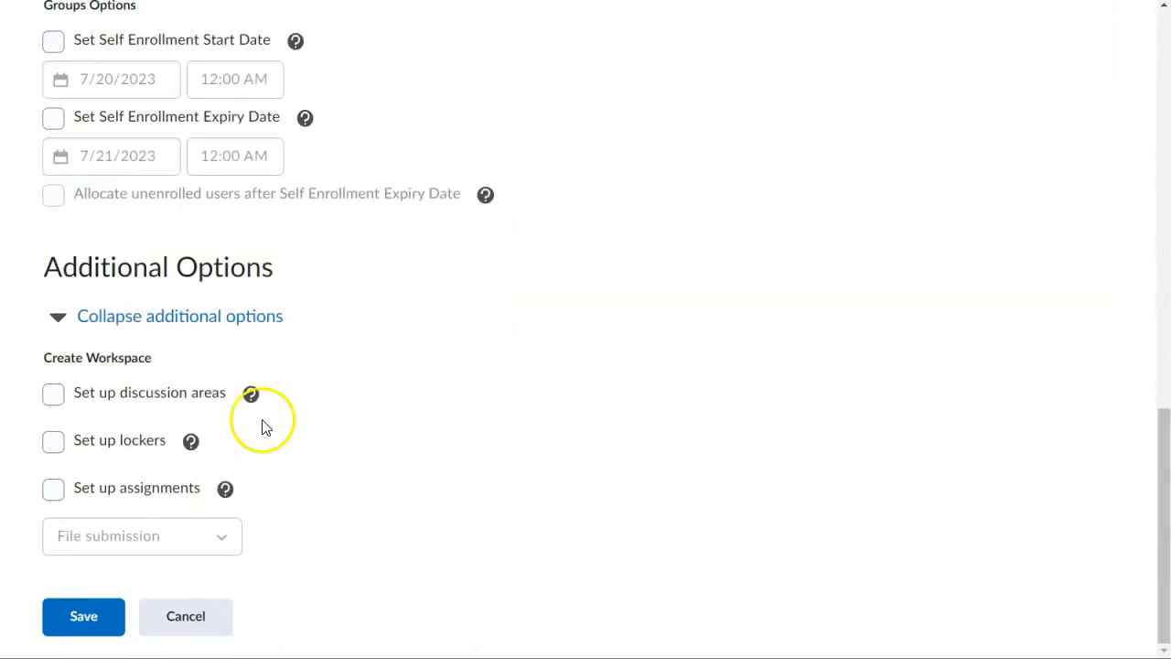
pyautogui.click(53, 394)
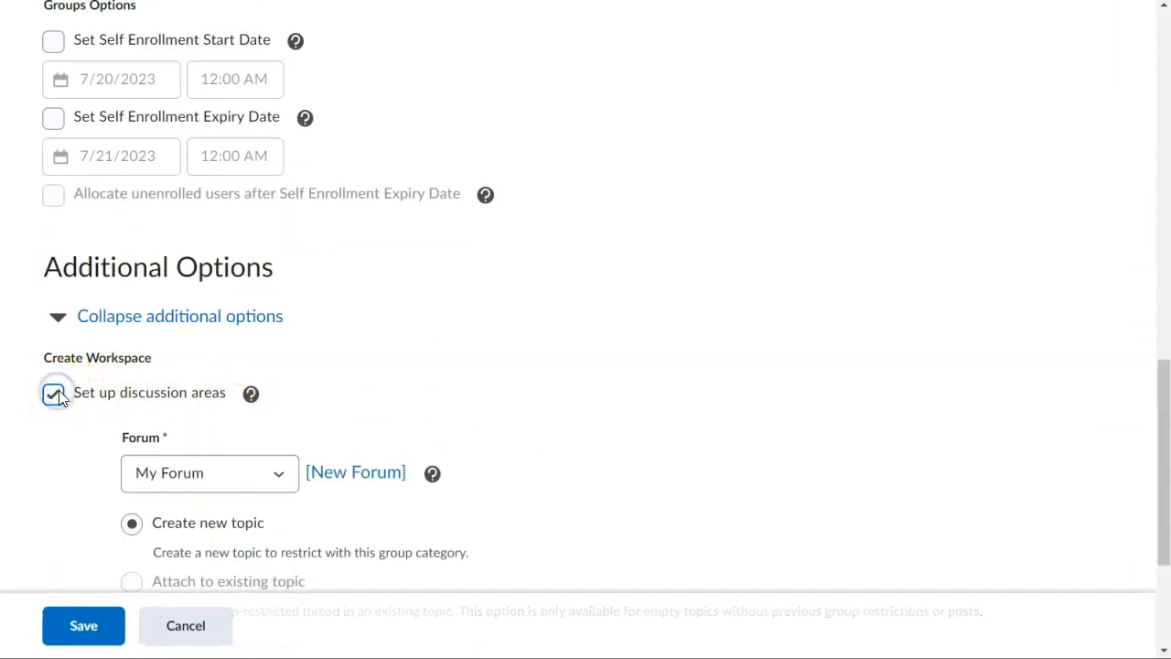
pyautogui.click(277, 473)
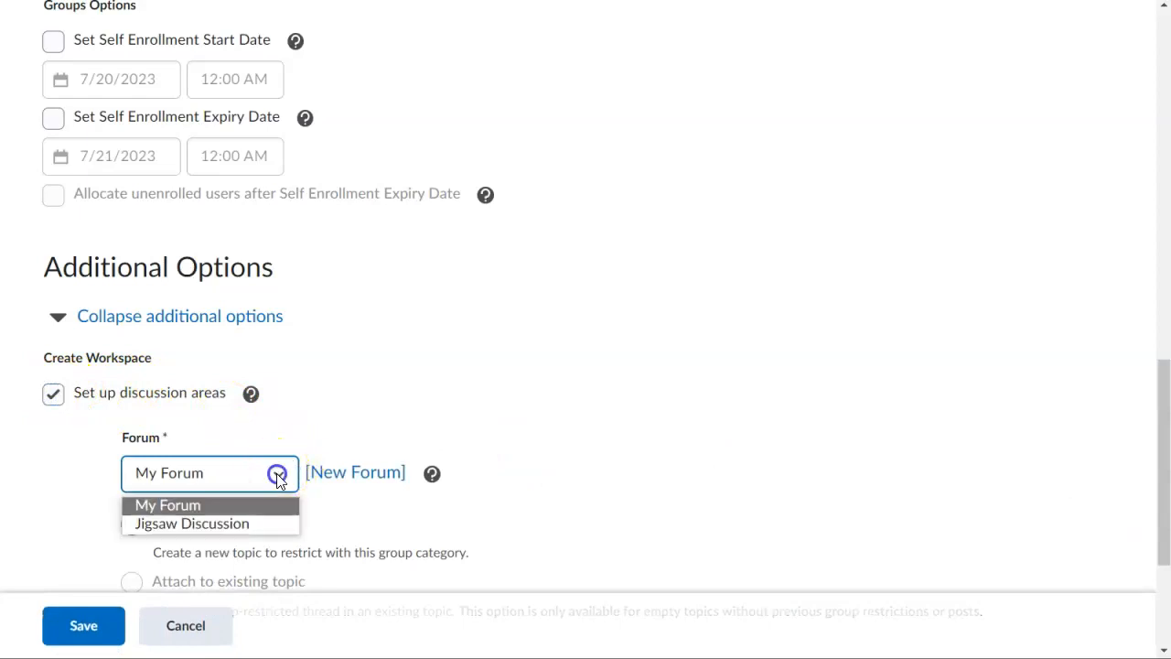
pyautogui.click(348, 475)
pyautogui.click(364, 210)
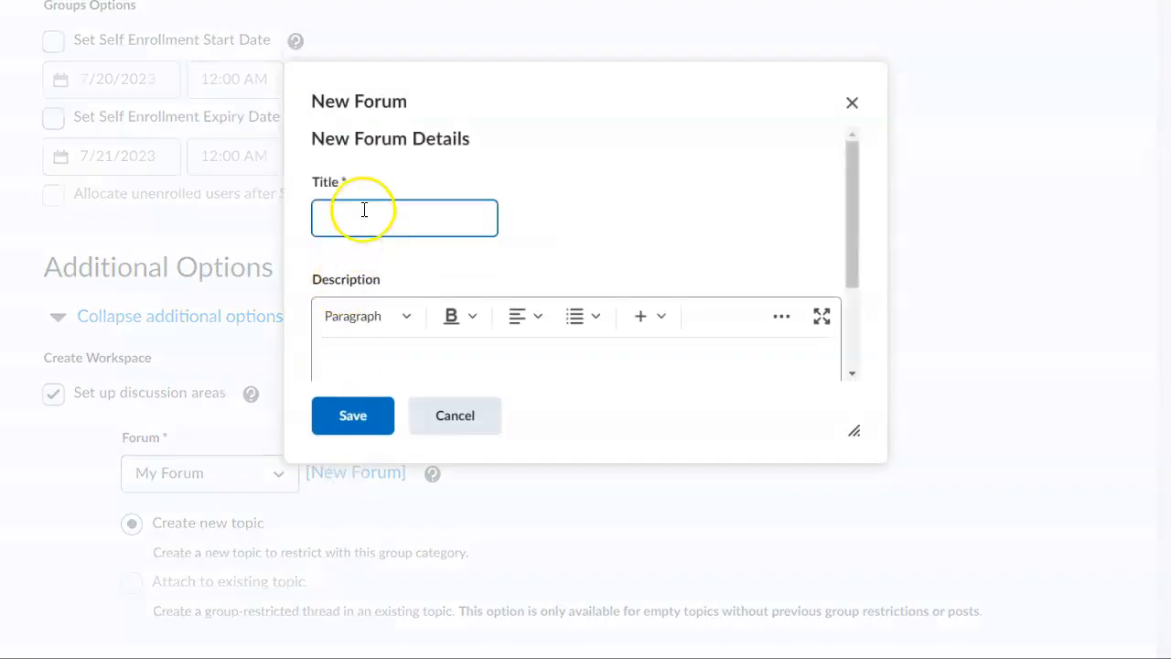
pyautogui.write('Group Project')
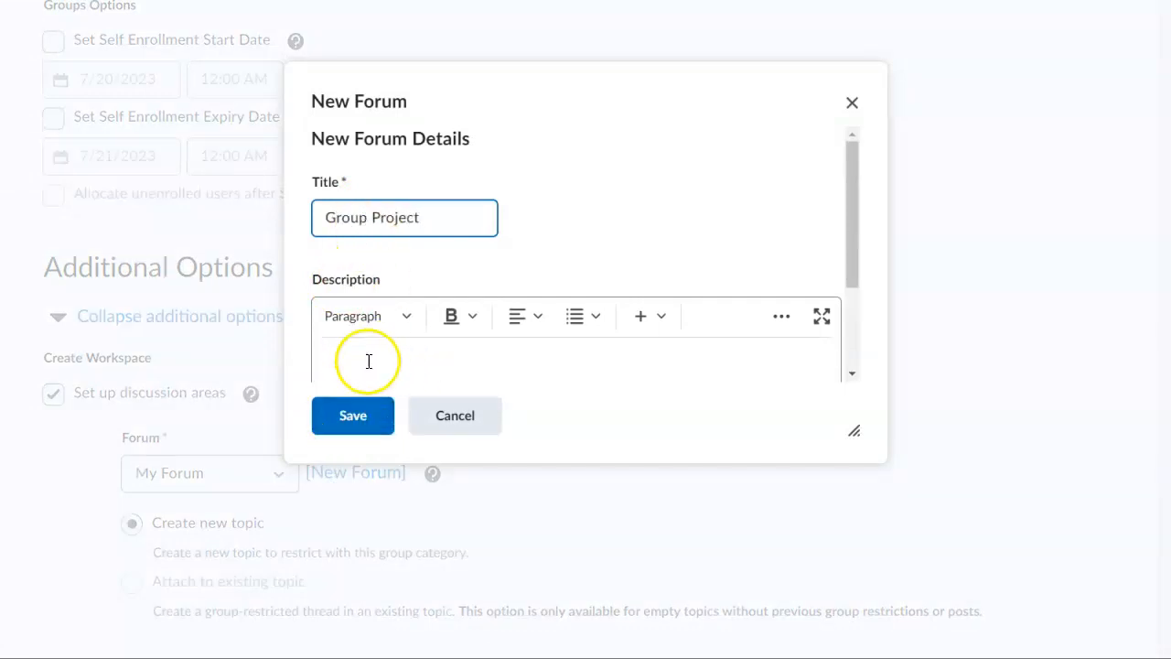
pyautogui.click(335, 423)
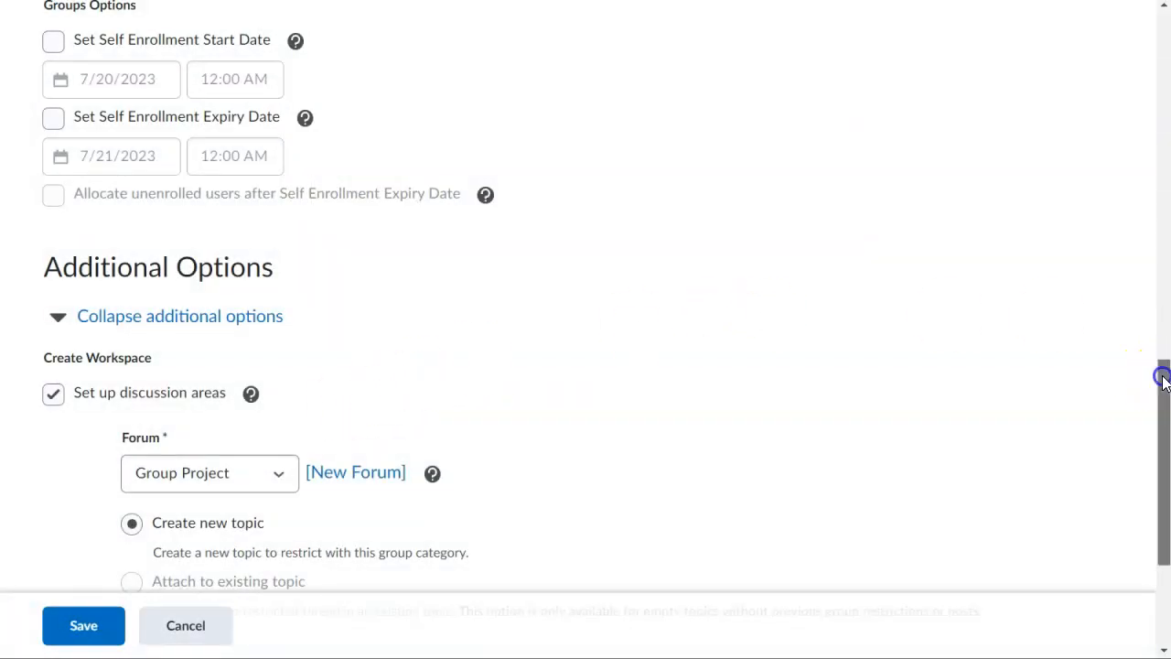
# - Set up lockers and assignments for the category, keeping "File submission" as the assignment's submission type
pyautogui.moveTo(1161, 374); pyautogui.dragTo(1161, 436)
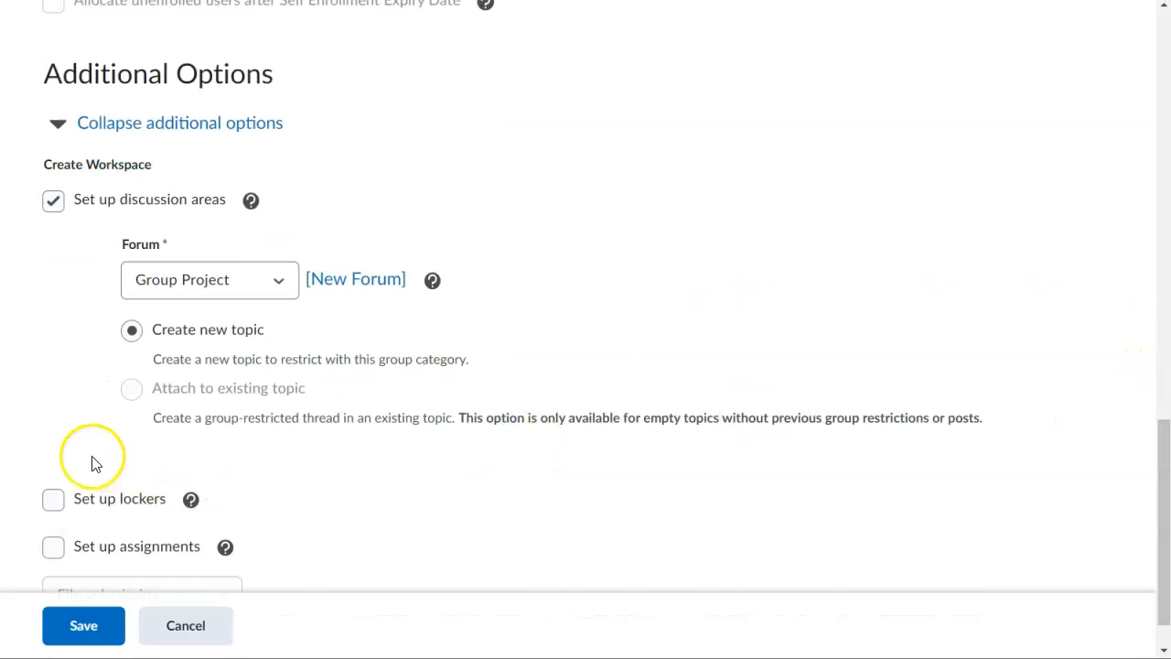
pyautogui.click(53, 501)
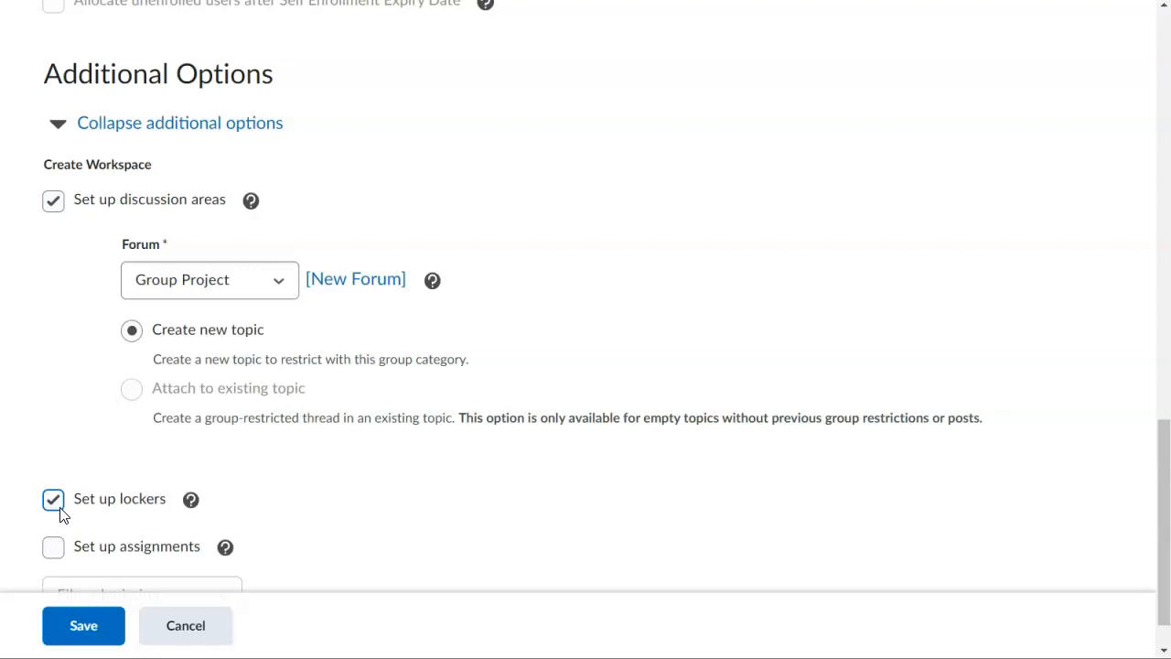
pyautogui.click(54, 547)
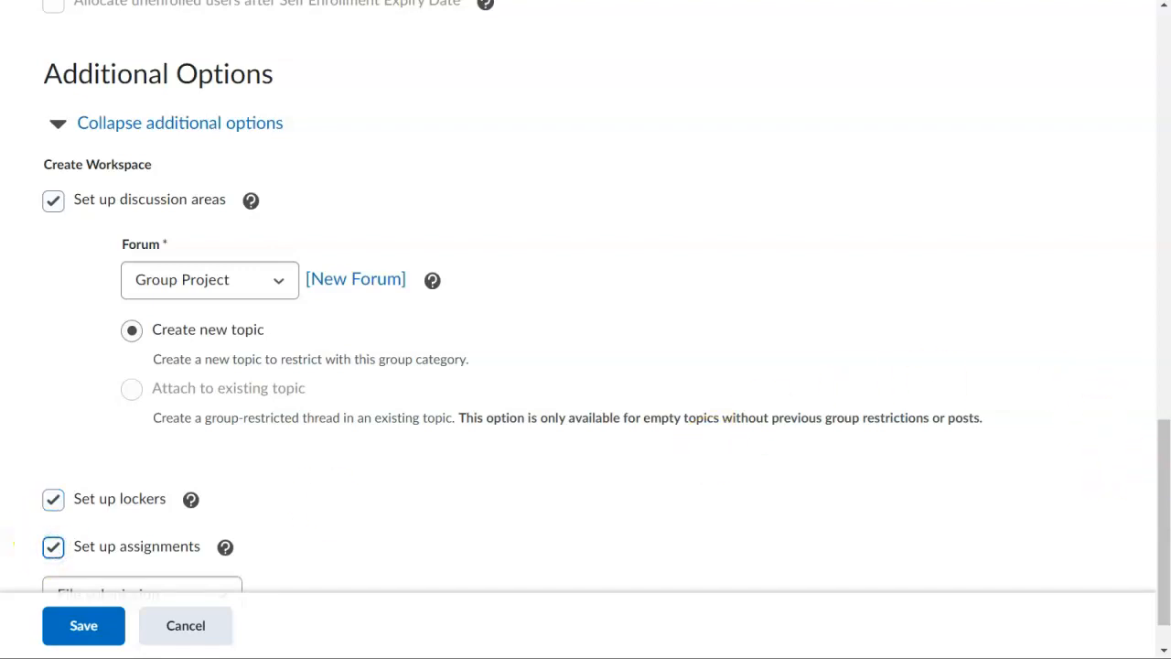
pyautogui.moveTo(1155, 467); pyautogui.dragTo(1155, 526)
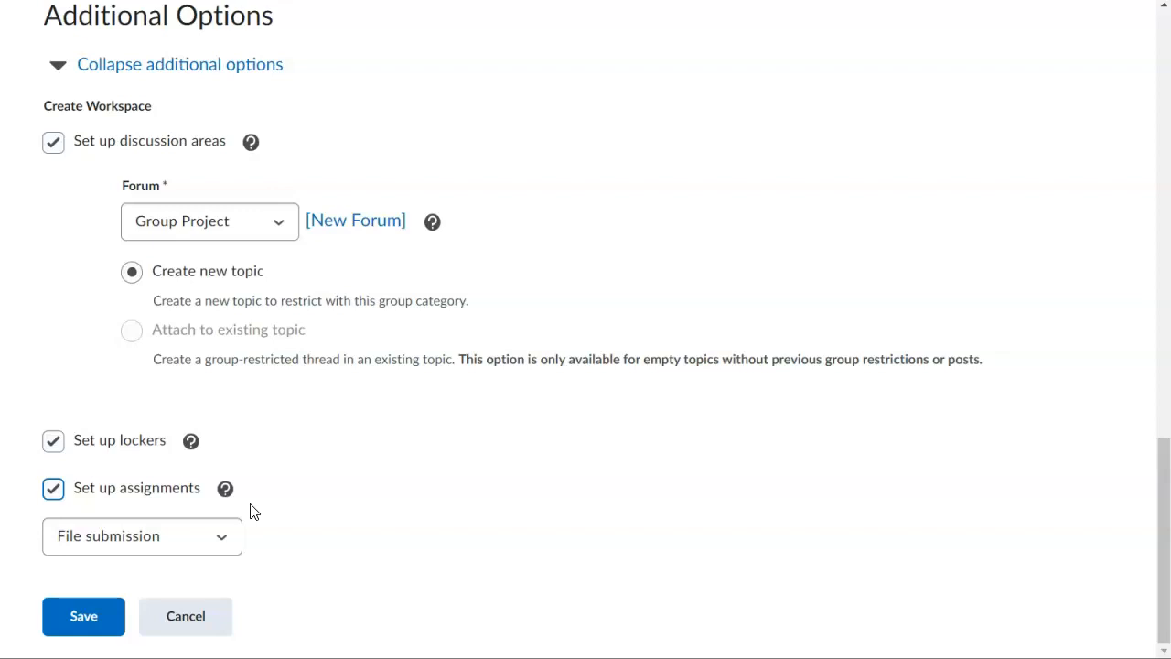
pyautogui.click(224, 543)
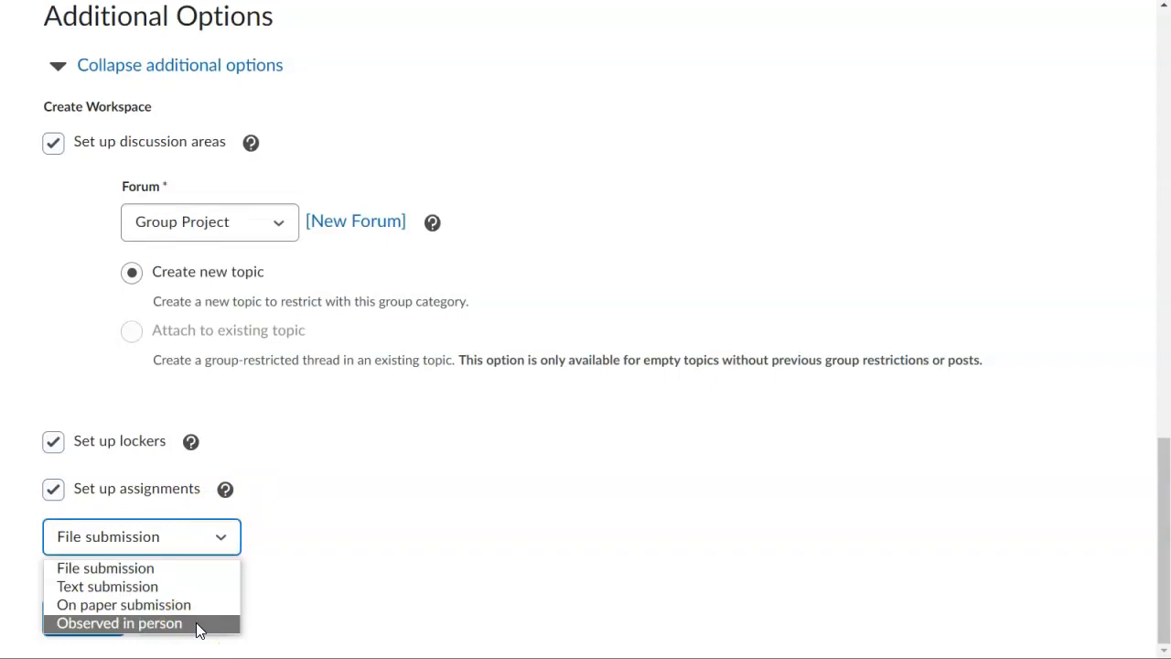
pyautogui.click(302, 524)
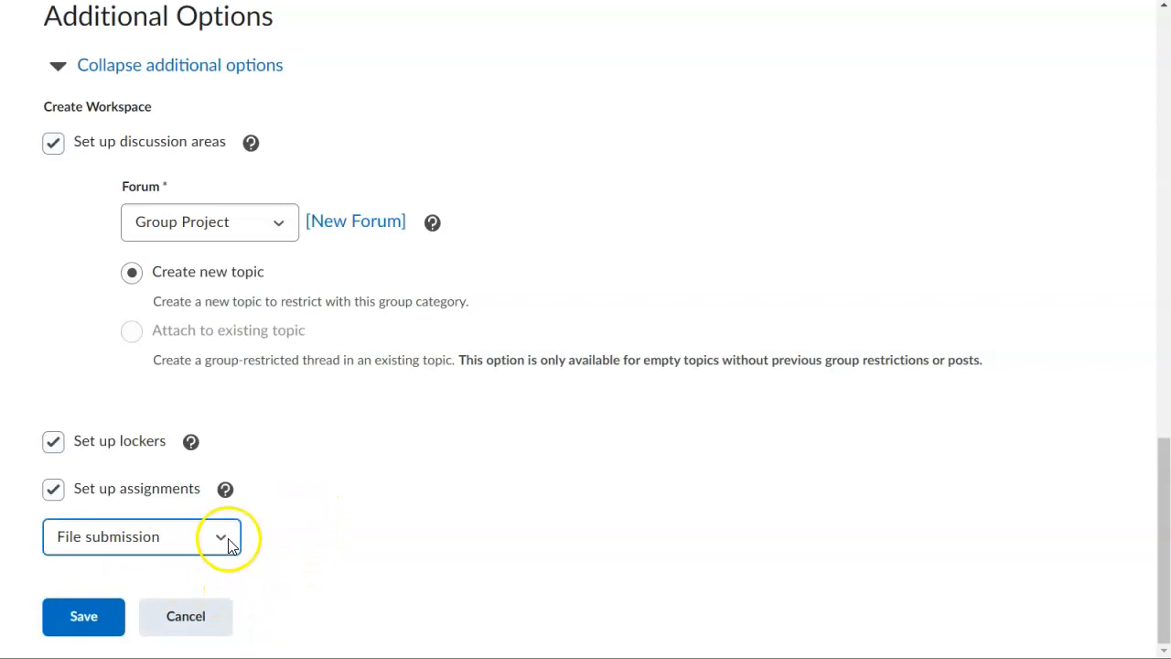
pyautogui.click(224, 542)
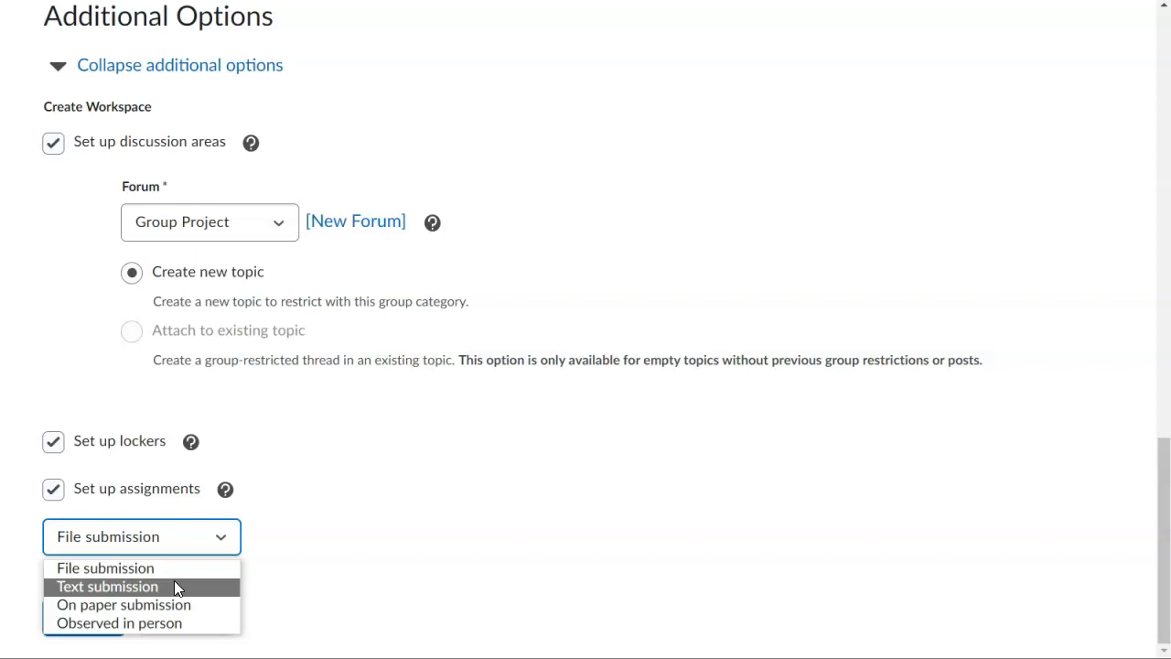
pyautogui.click(309, 537)
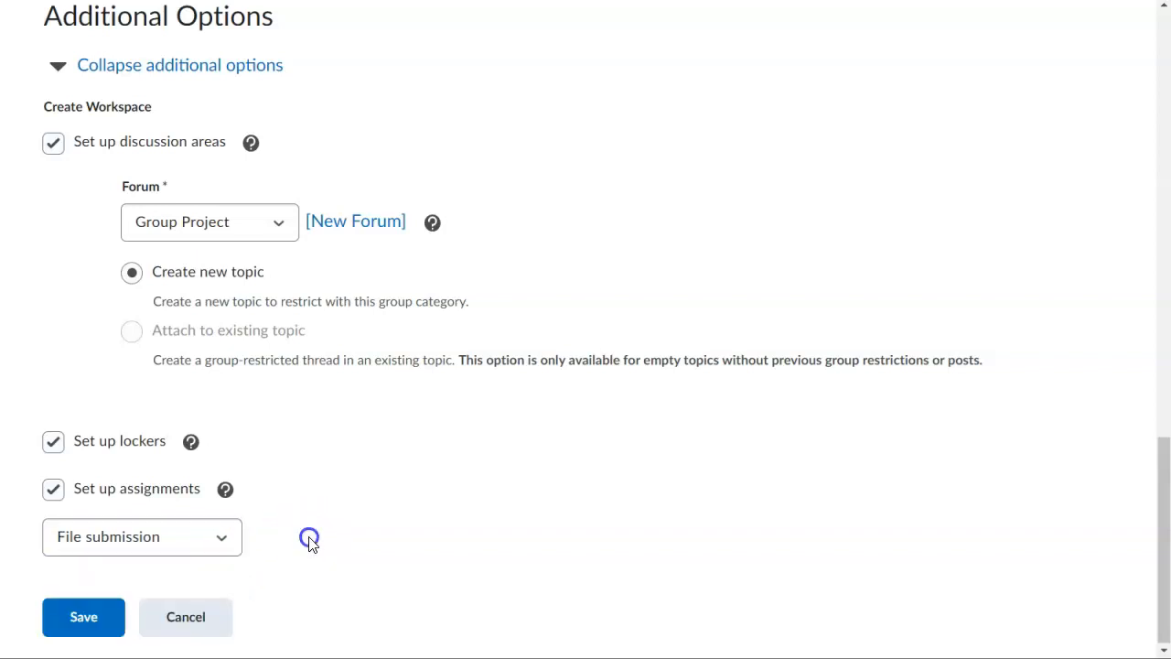
# - Save the Project category and create one restricted discussion topic per group
pyautogui.click(58, 620)
pyautogui.click(440, 278)
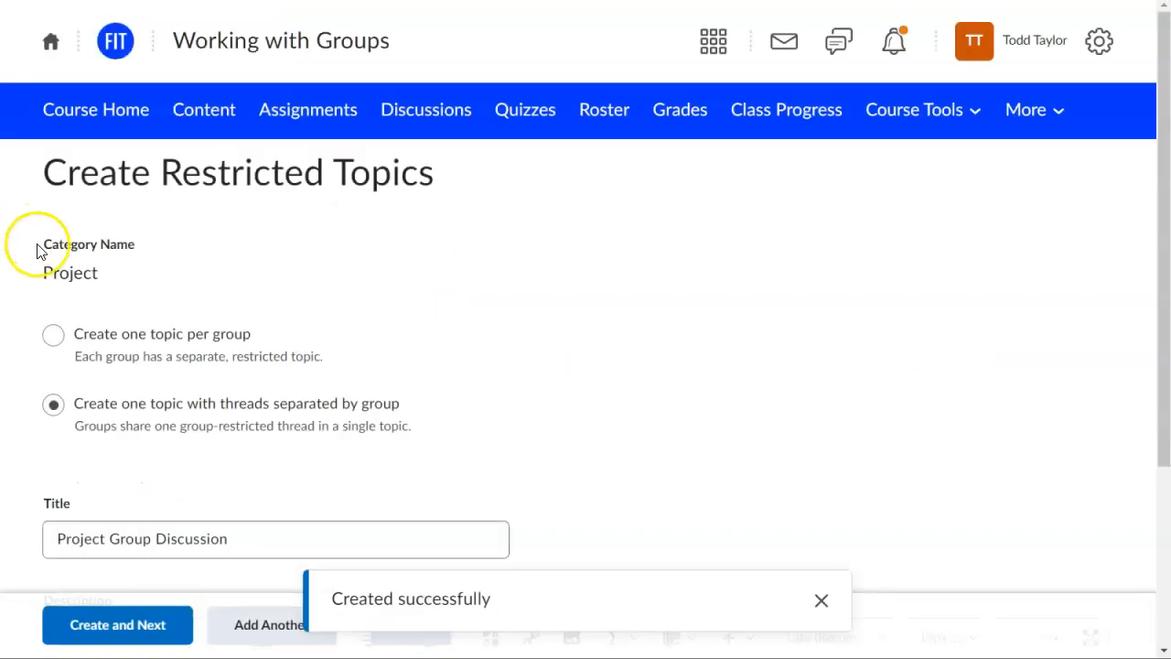
pyautogui.click(54, 336)
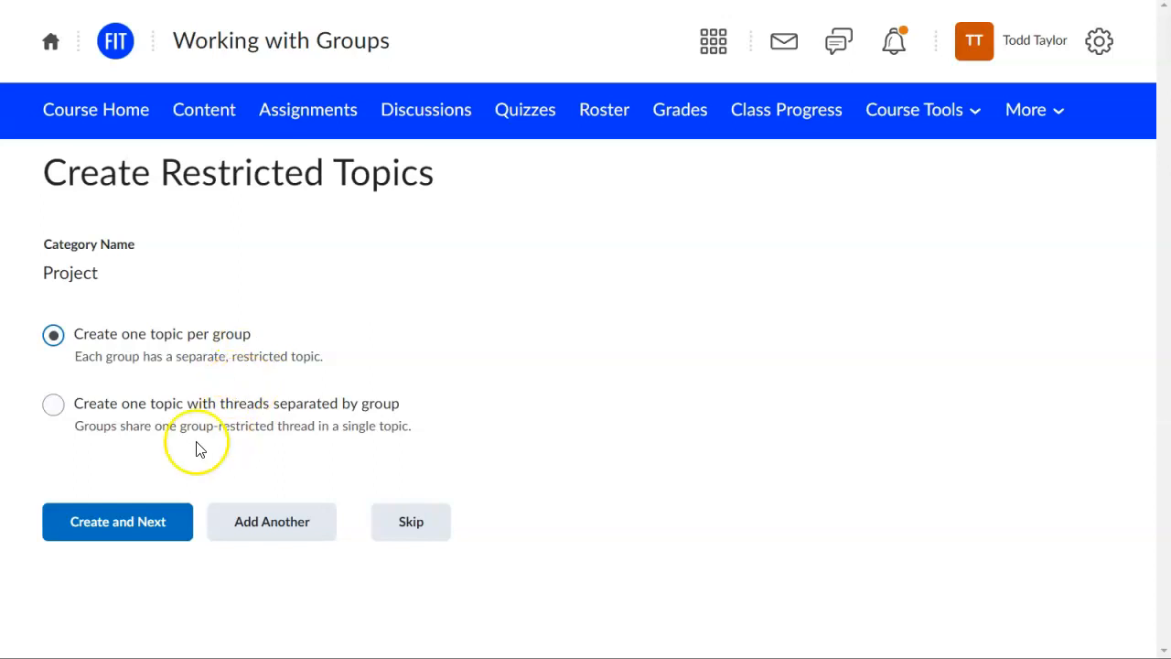
pyautogui.click(126, 528)
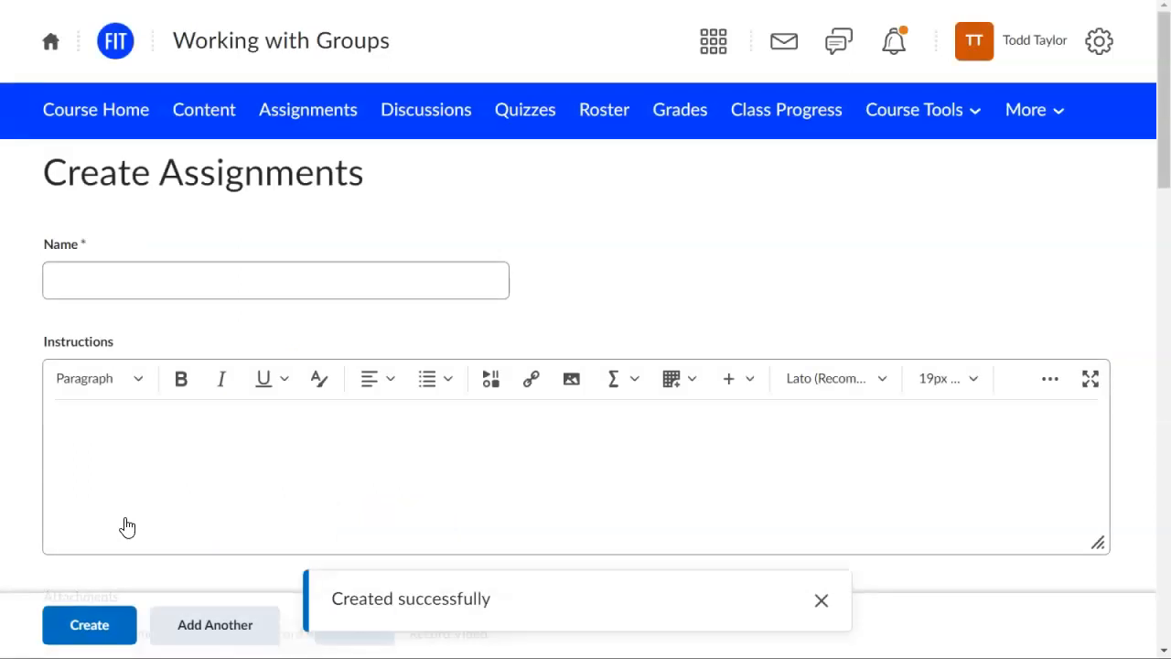
# - Name the new group assignment "Group Project"
pyautogui.click(138, 287)
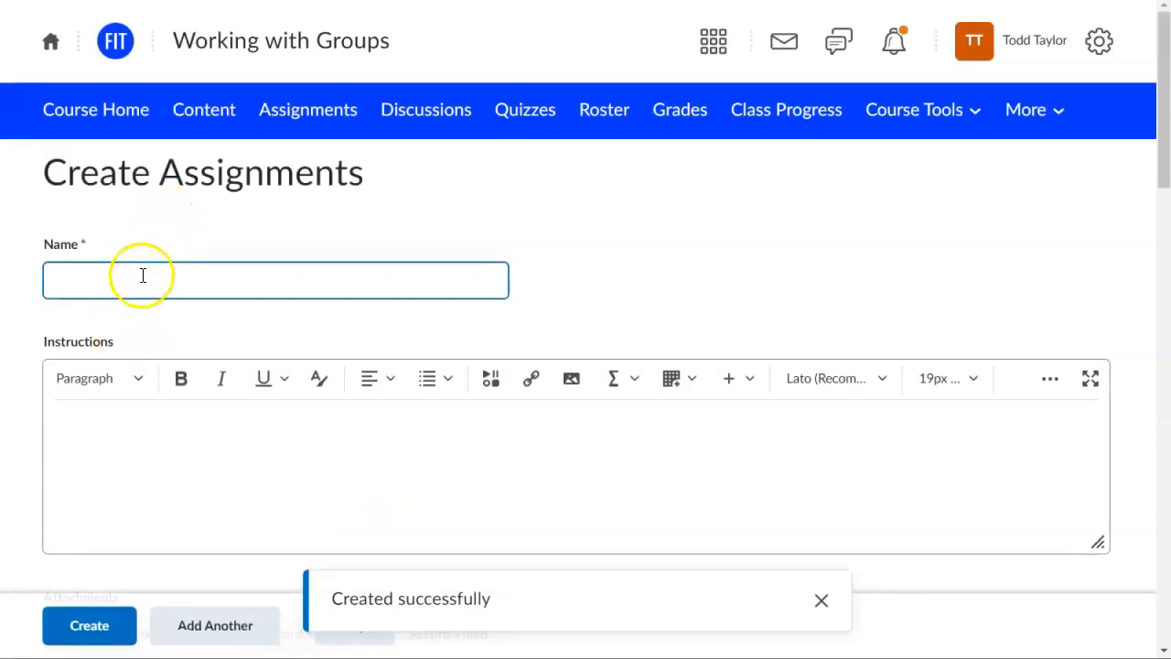
pyautogui.click(142, 276)
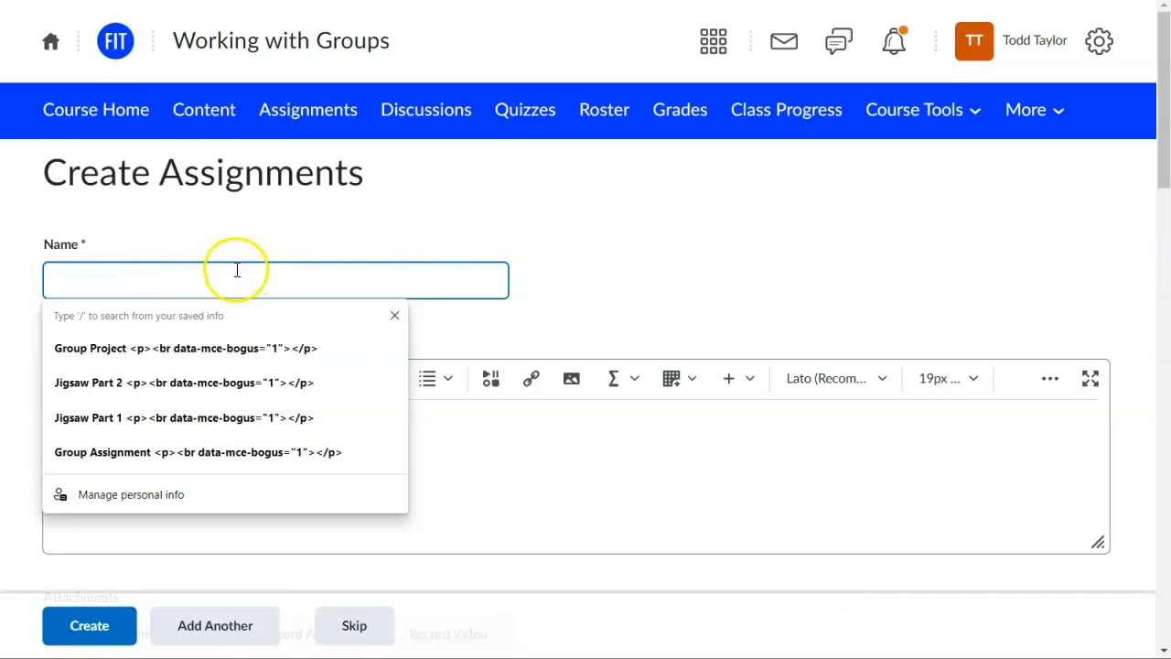
pyautogui.write('Group')
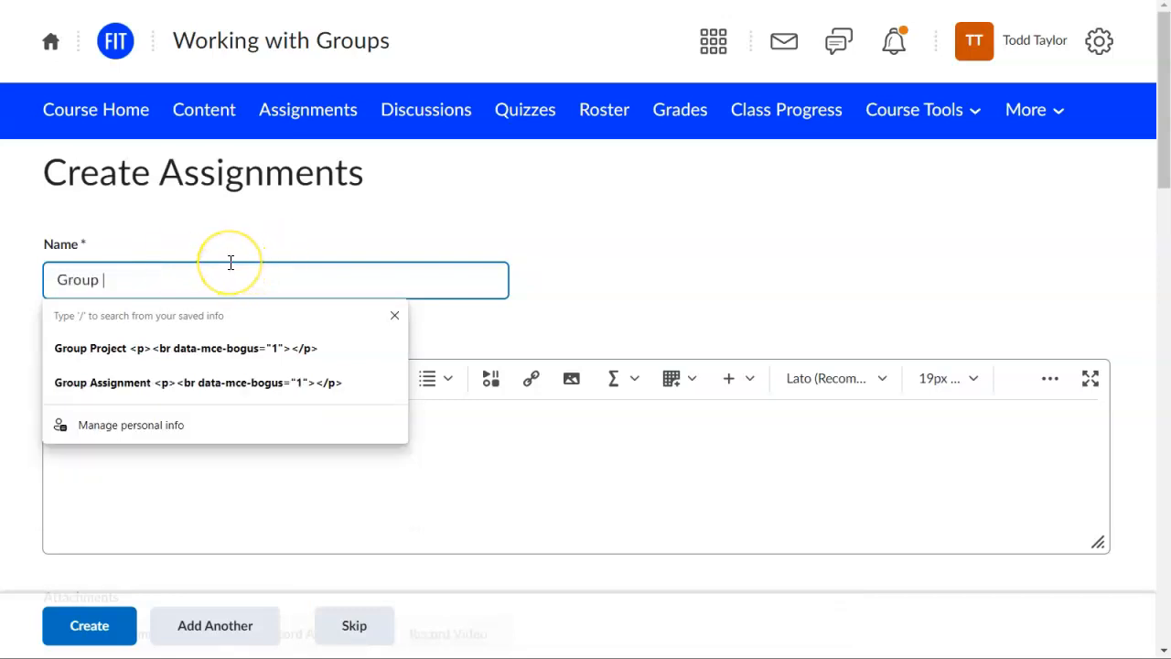
pyautogui.write(' Project')
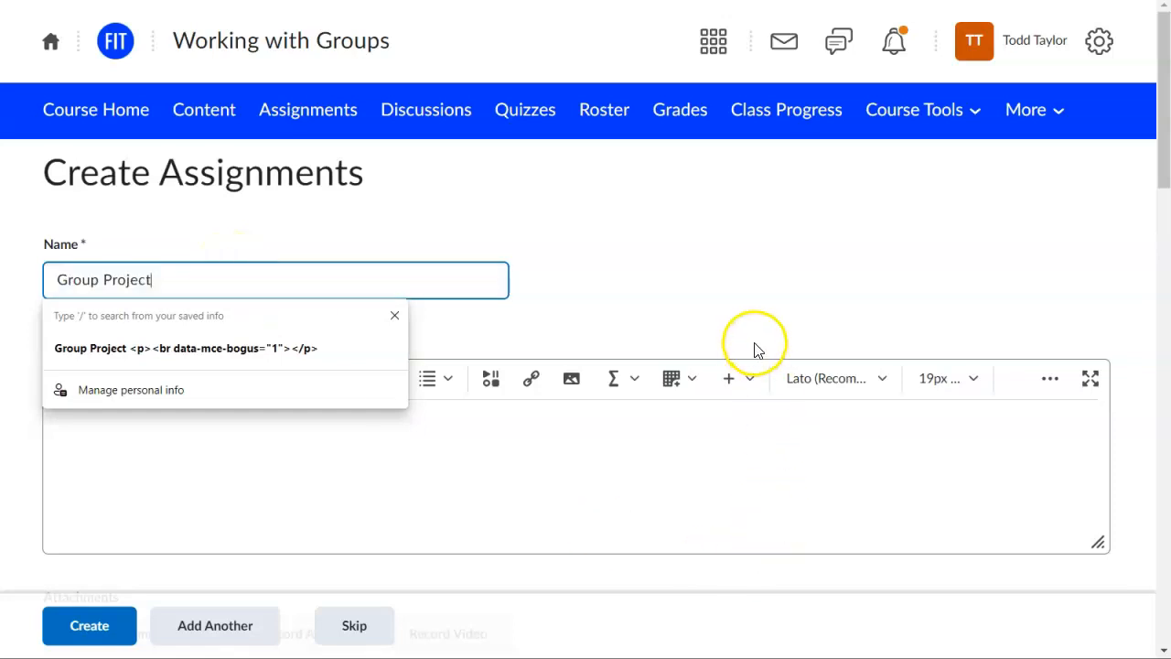
# - Set the Group Project assignment's score to be out of 100
pyautogui.click(435, 483)
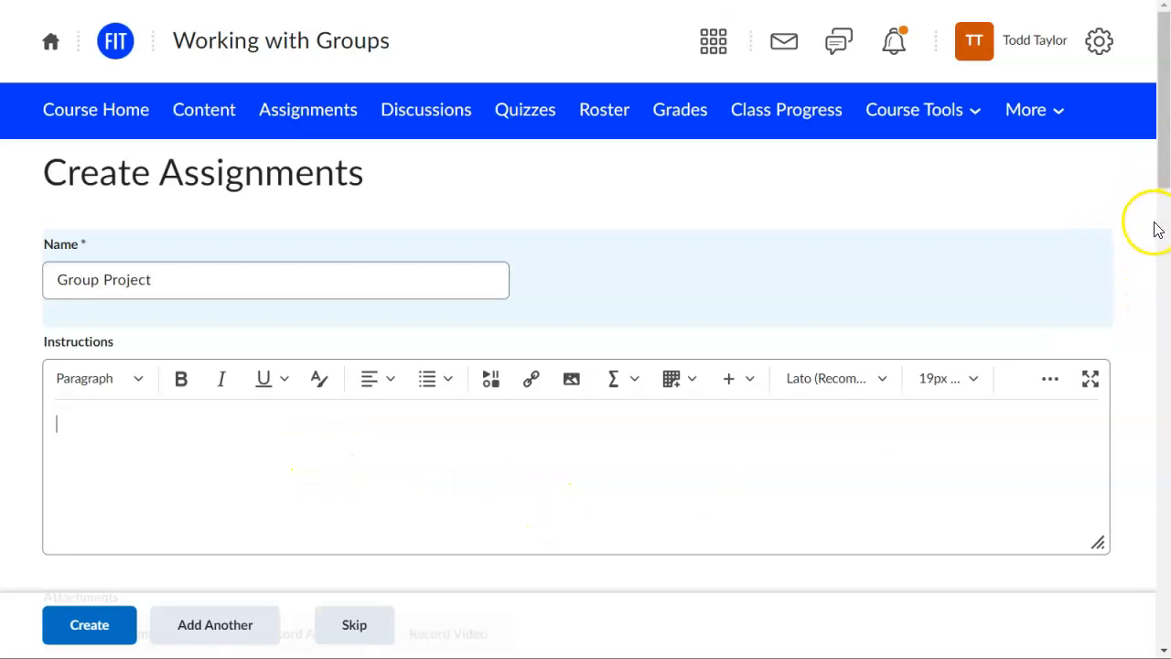
pyautogui.moveTo(1161, 177); pyautogui.dragTo(1161, 283)
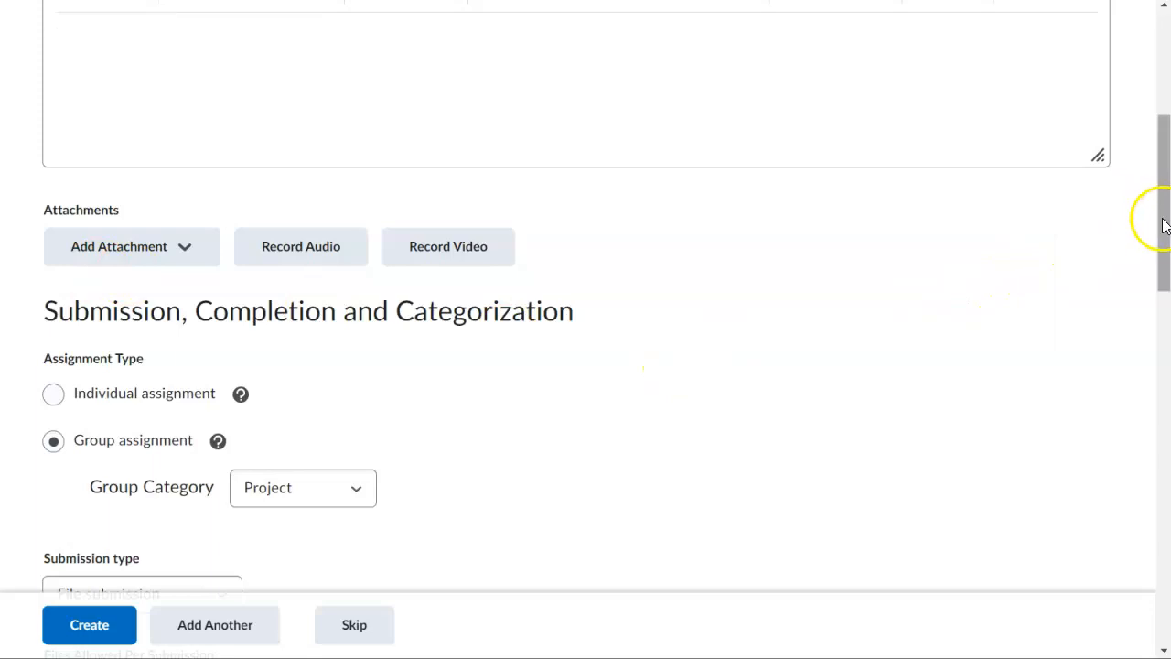
pyautogui.moveTo(1164, 264); pyautogui.dragTo(1163, 387)
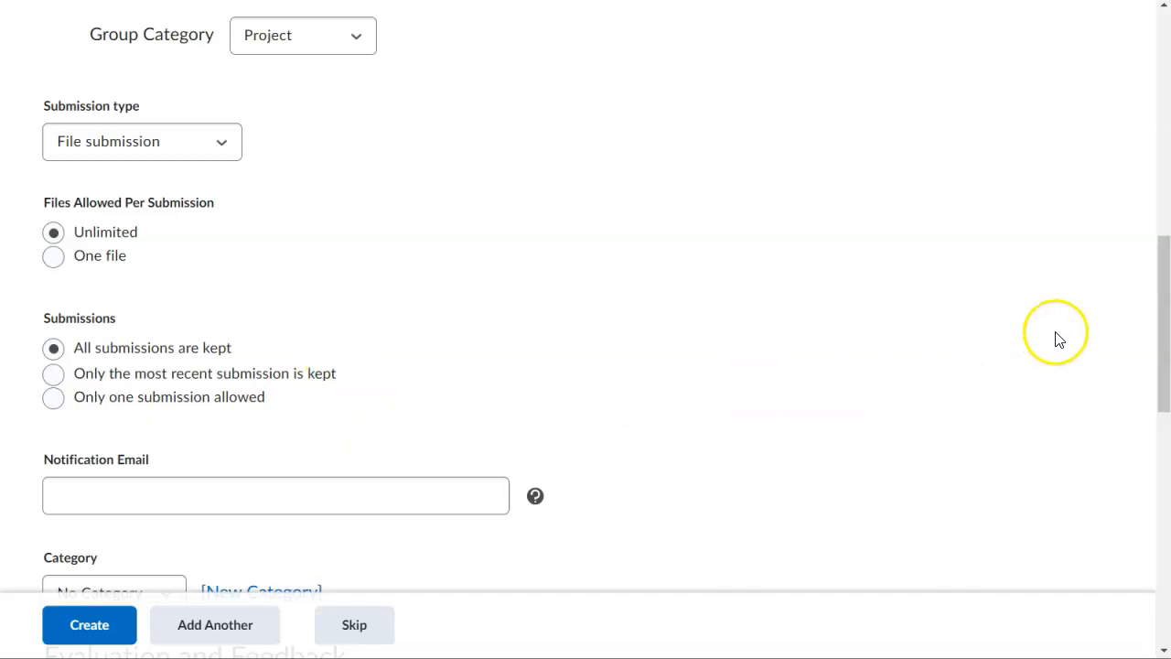
pyautogui.moveTo(1162, 305); pyautogui.dragTo(1163, 419)
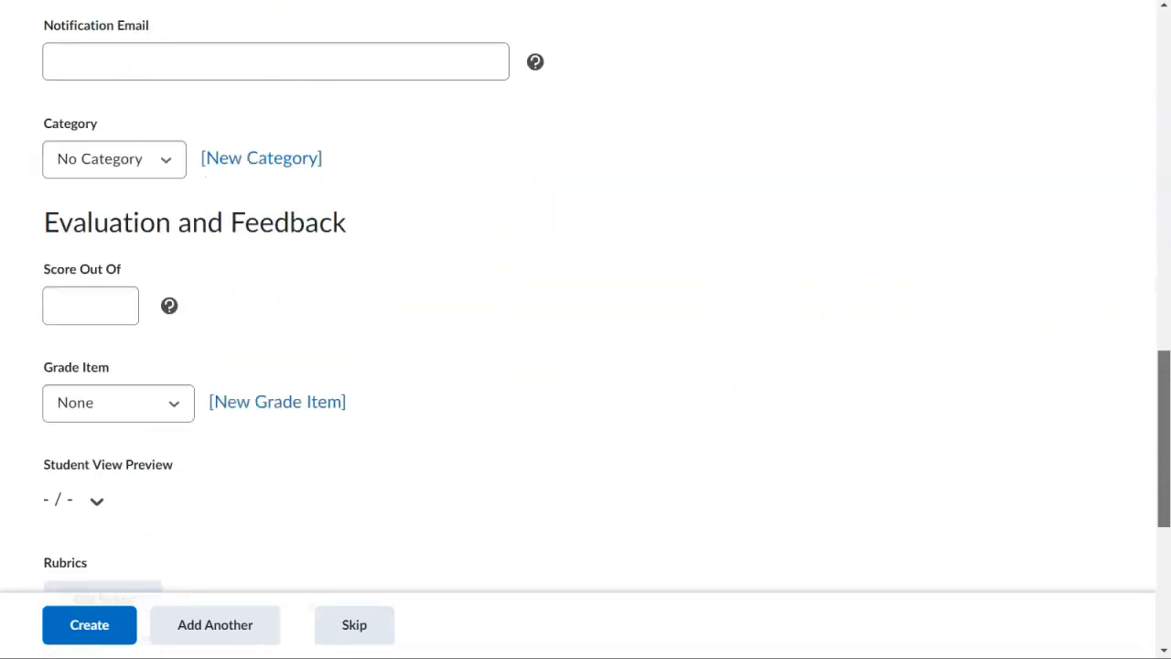
pyautogui.click(95, 302)
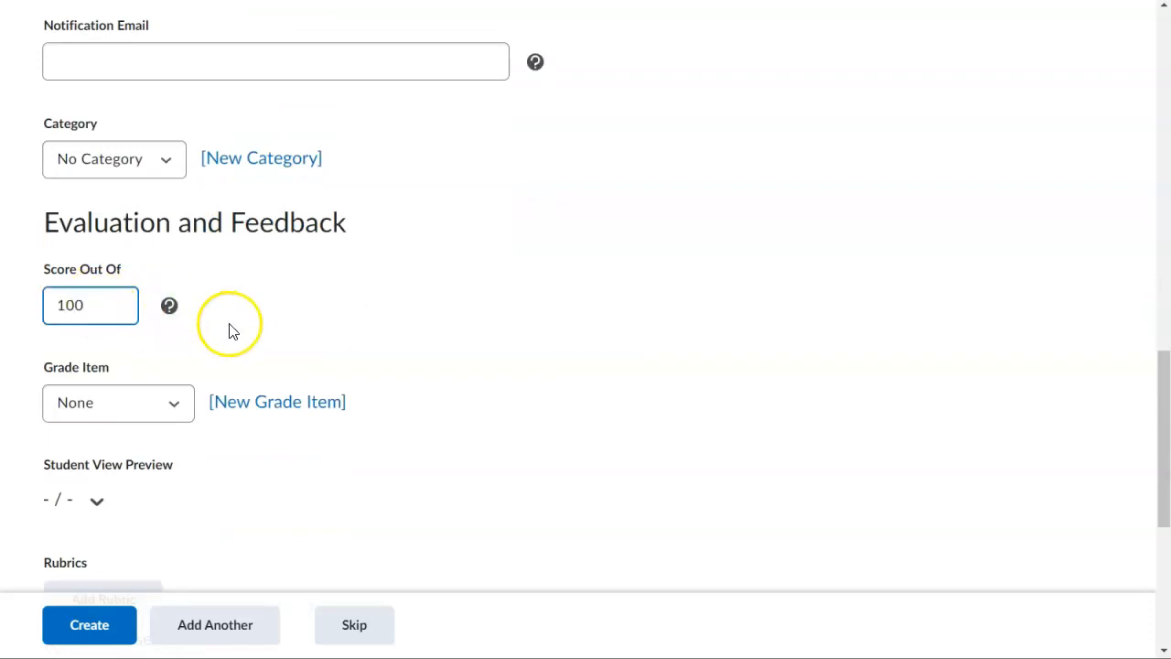
# - Link the assignment to the existing "Group Project" grade item
pyautogui.click(278, 404)
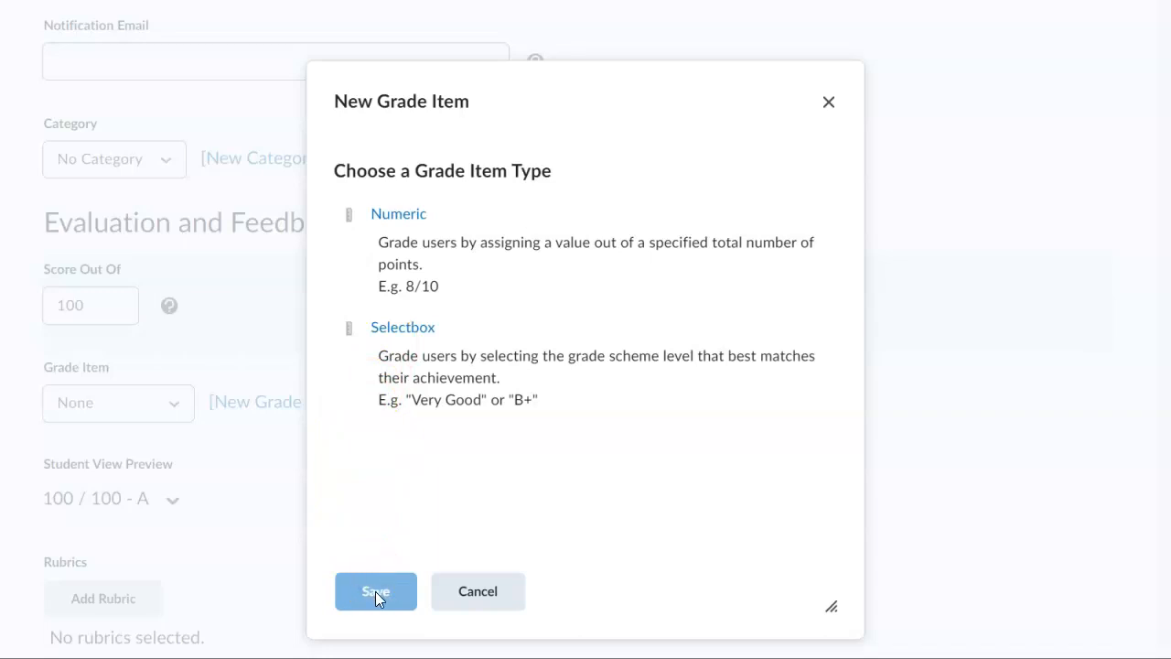
pyautogui.click(486, 591)
pyautogui.click(167, 416)
pyautogui.click(140, 448)
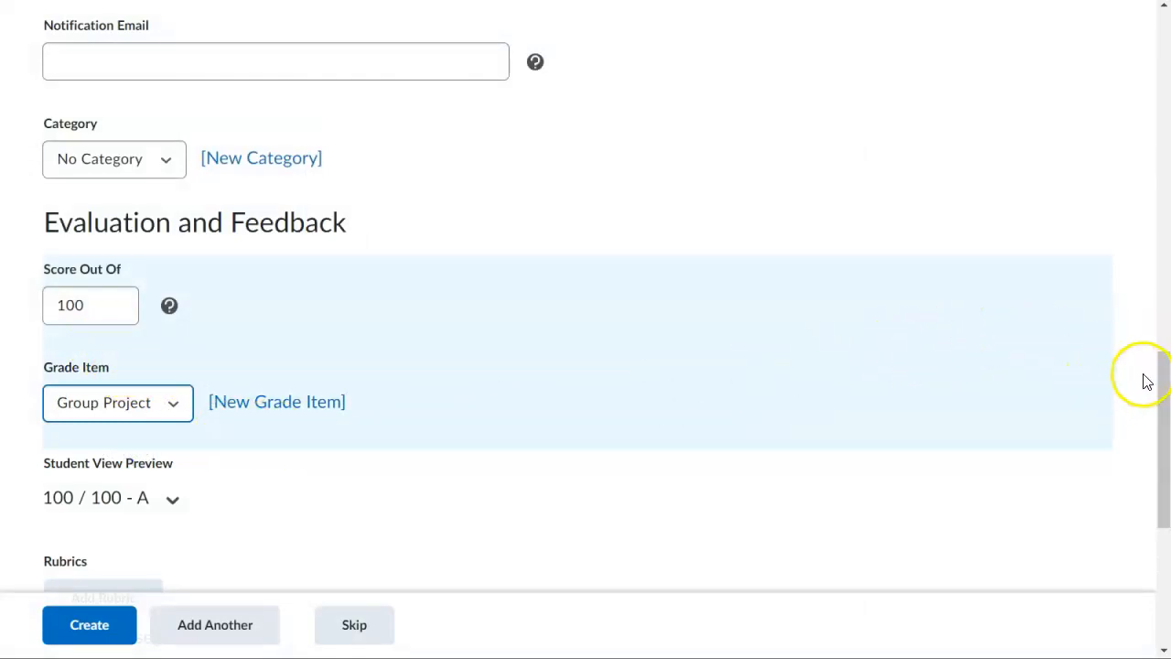
# - Create the group assignment, keeping annotation tools available and no rubric selected
pyautogui.moveTo(1161, 379); pyautogui.dragTo(1149, 507)
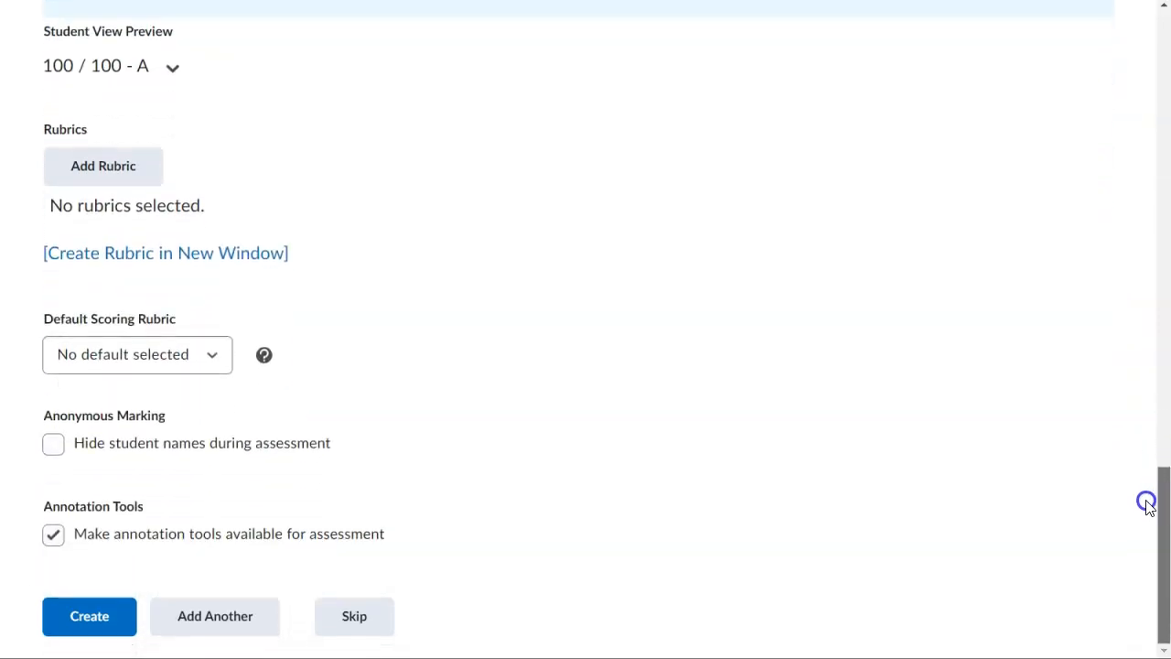
pyautogui.click(101, 620)
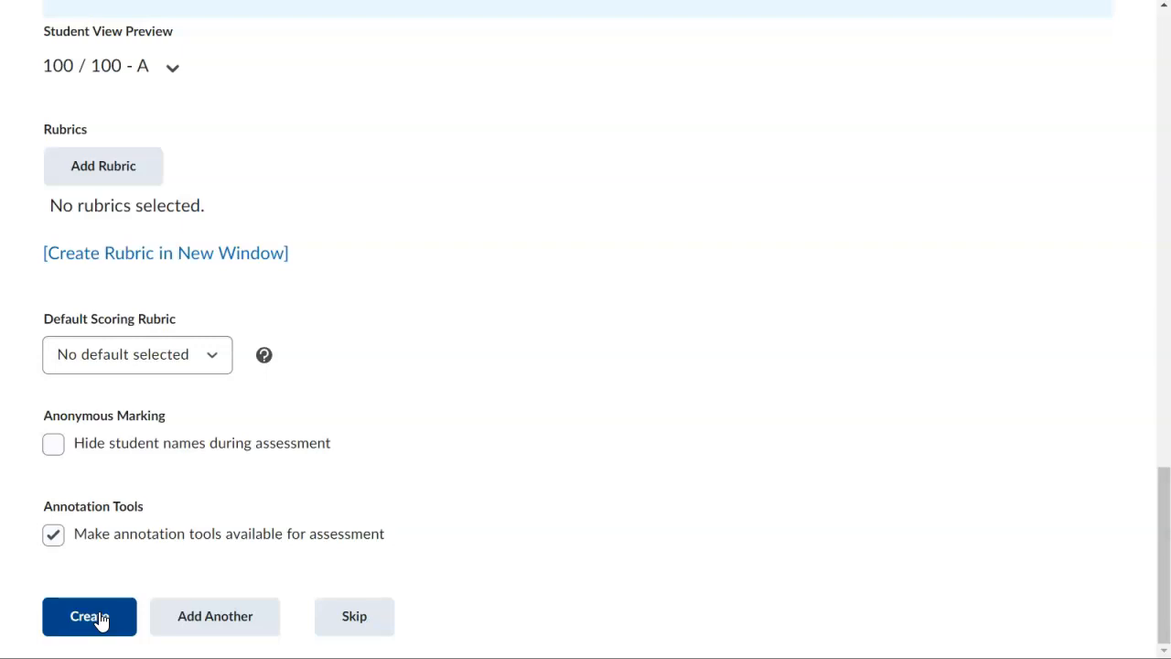
pyautogui.click(102, 620)
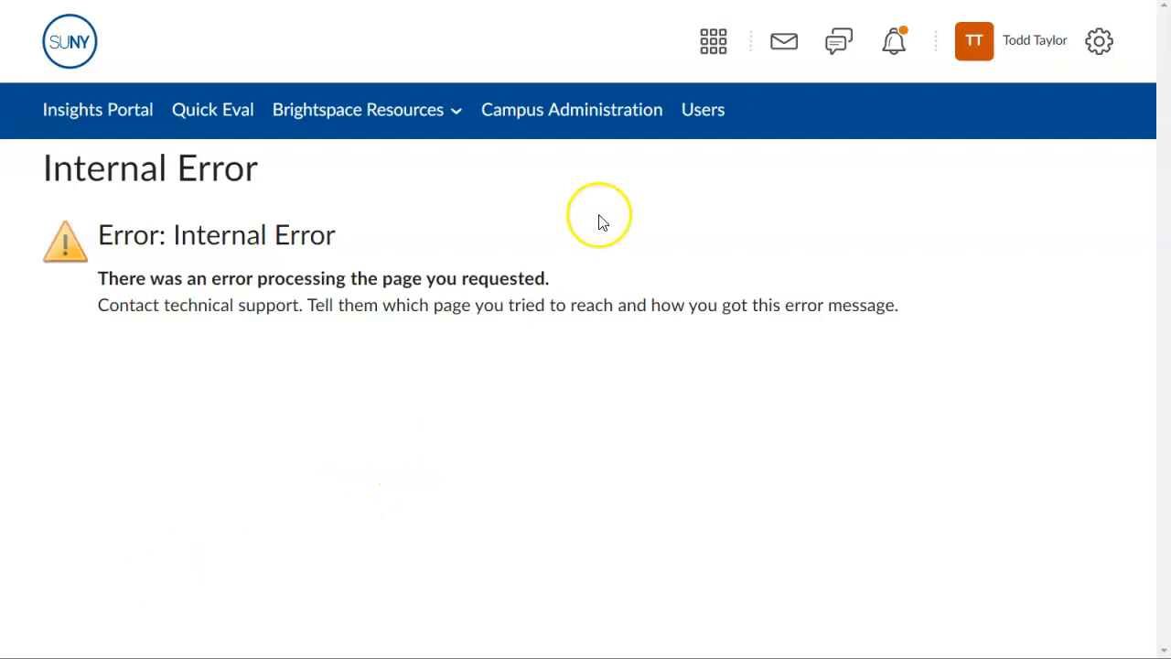
# - Return to the "Working with Groups" course and check its assignments list for the Group Project assignment
pyautogui.click(715, 57)
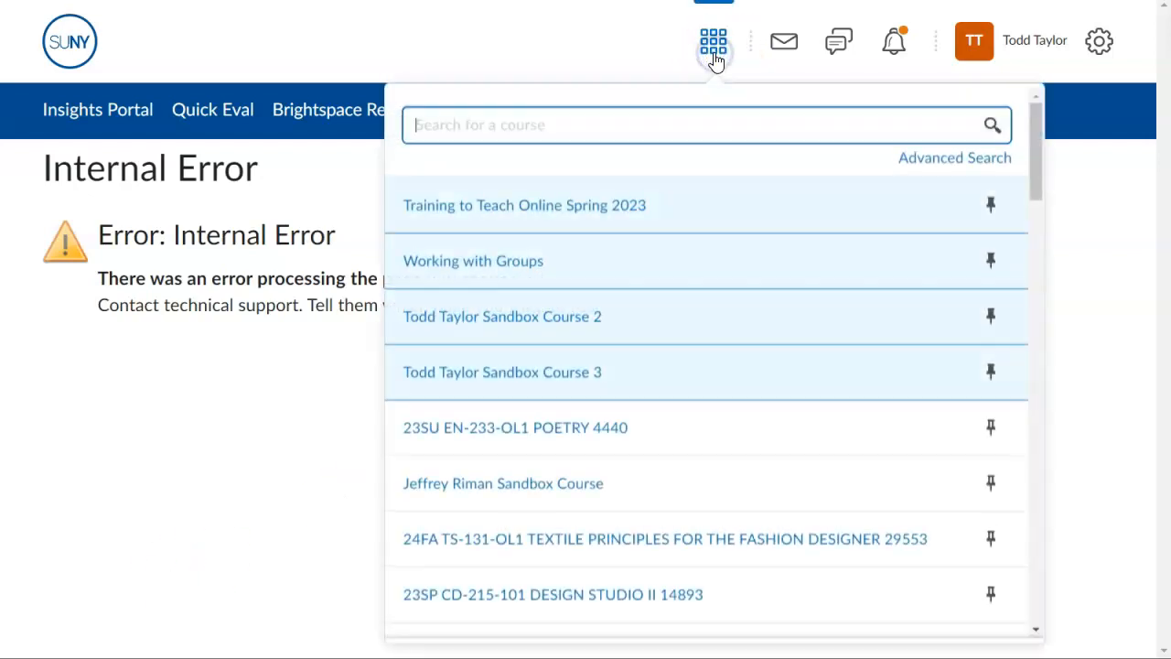
pyautogui.click(543, 263)
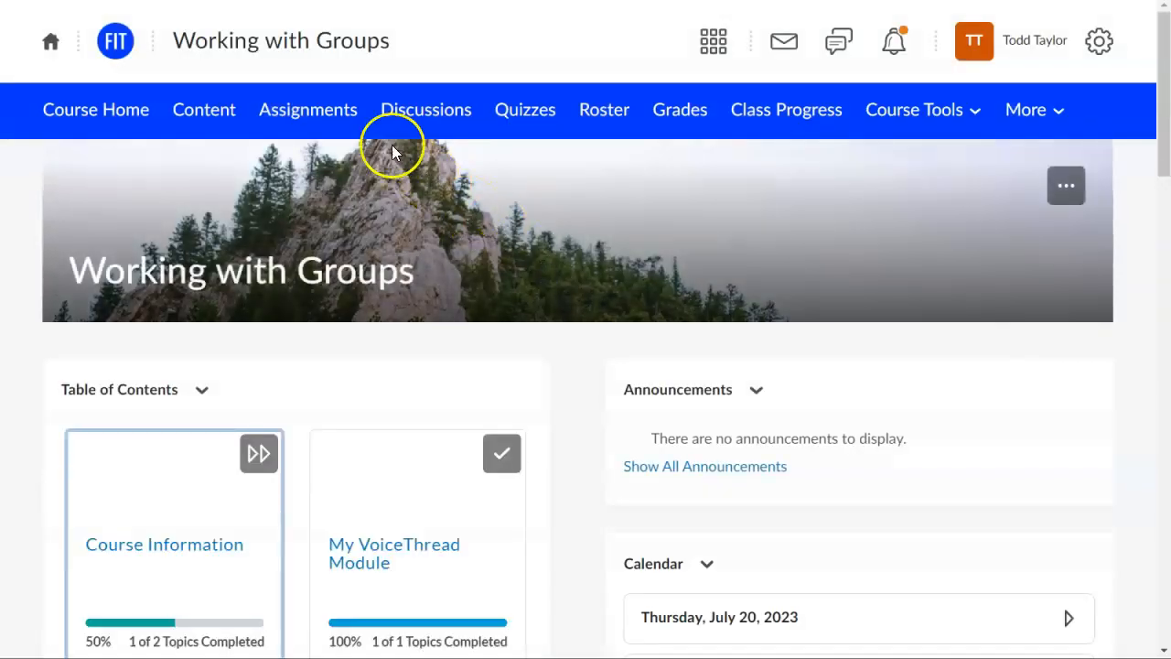
pyautogui.click(320, 124)
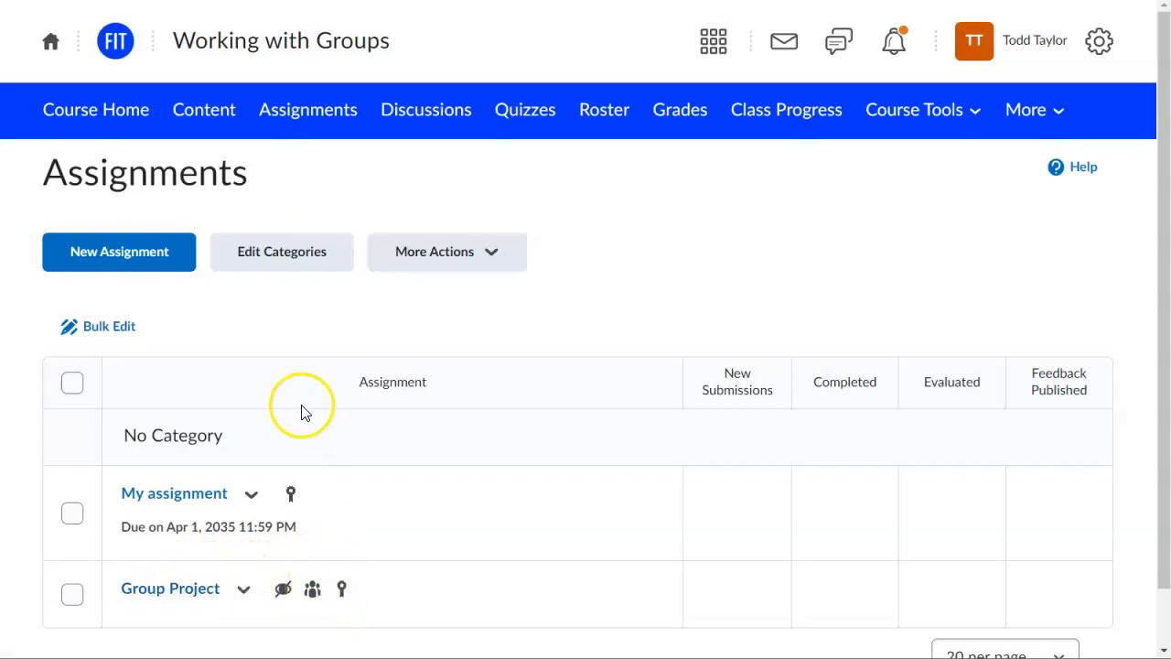
# - Open the course's discussions and examine the topics in the Group Project forum
pyautogui.click(426, 117)
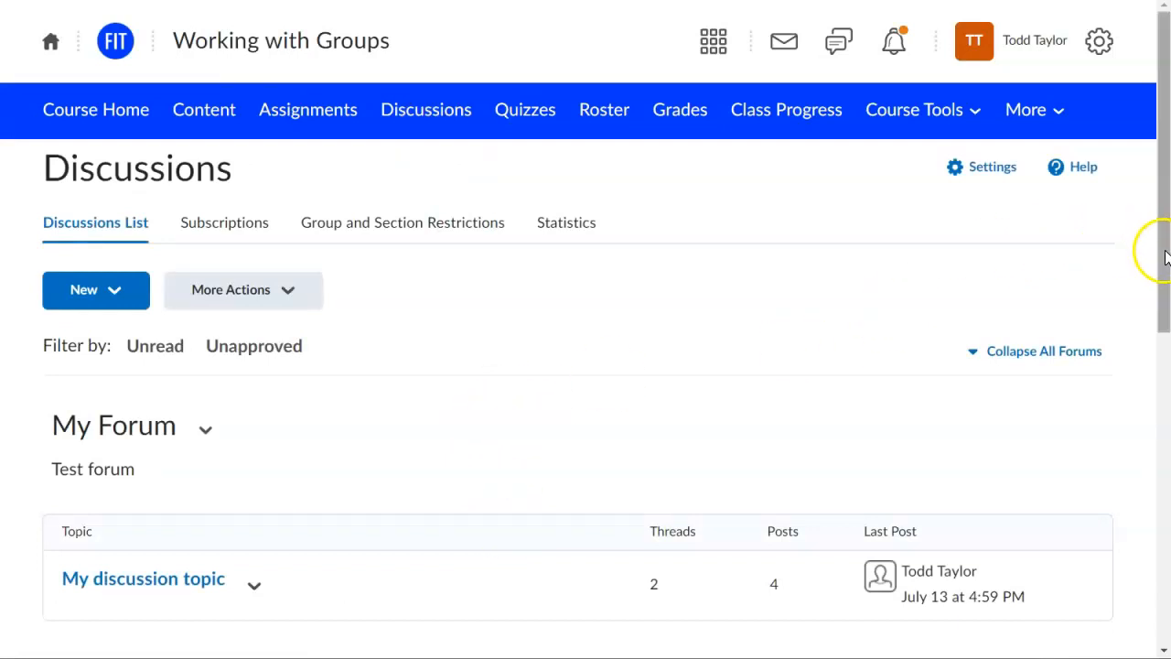
pyautogui.moveTo(1162, 318); pyautogui.dragTo(1165, 630)
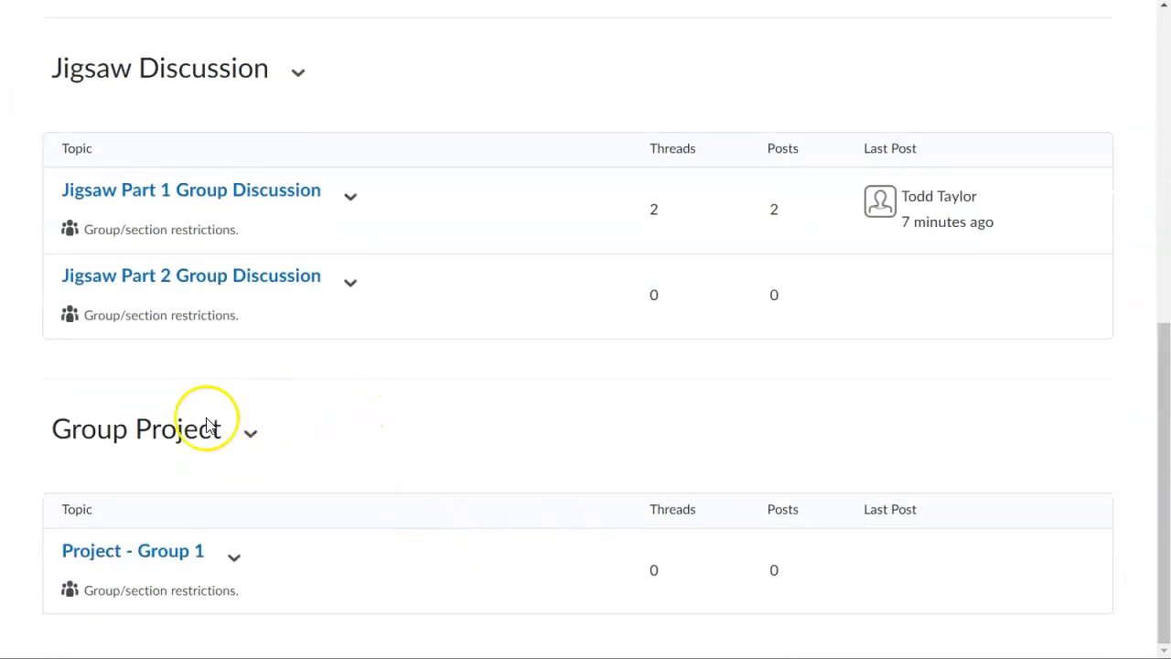